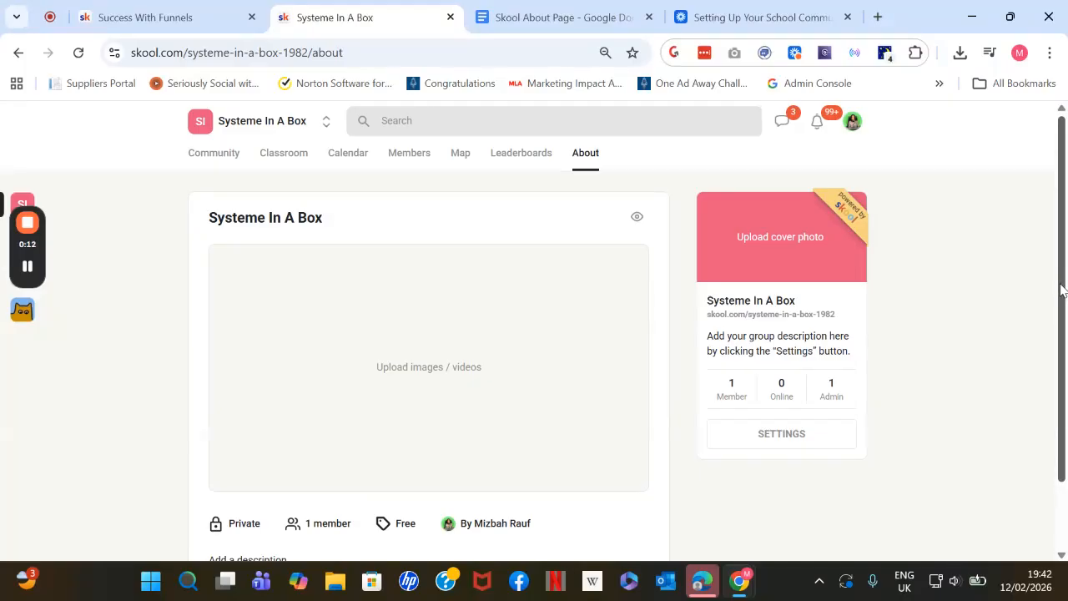
- Copy the About page template text from the "Skool About Page" Google Doc into the group's description on Skool
drag(1061, 283, 1065, 363)
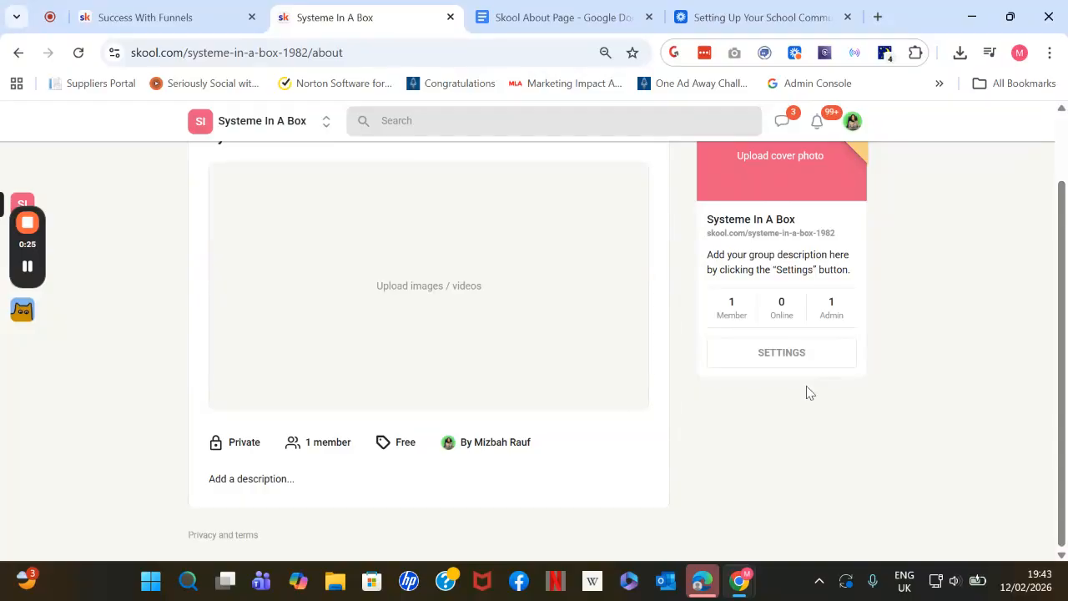
click(248, 478)
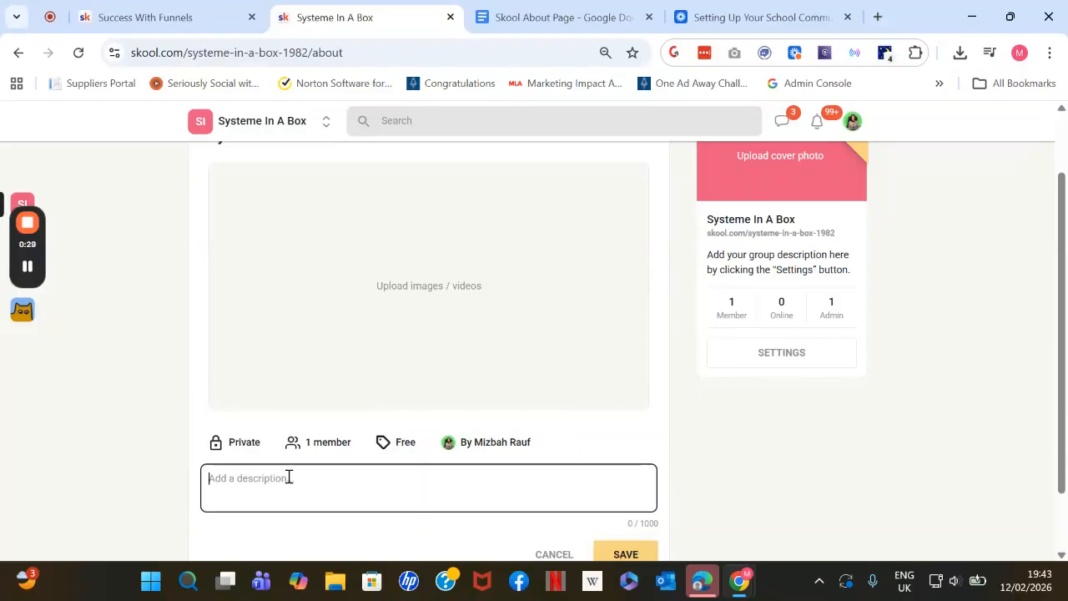
click(552, 6)
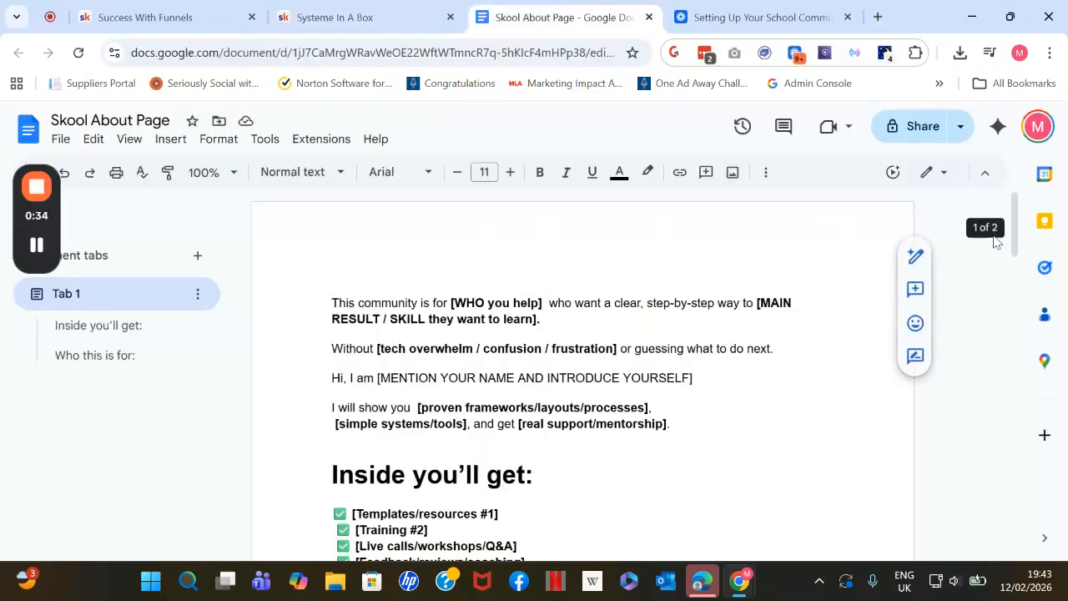
drag(332, 302, 504, 308)
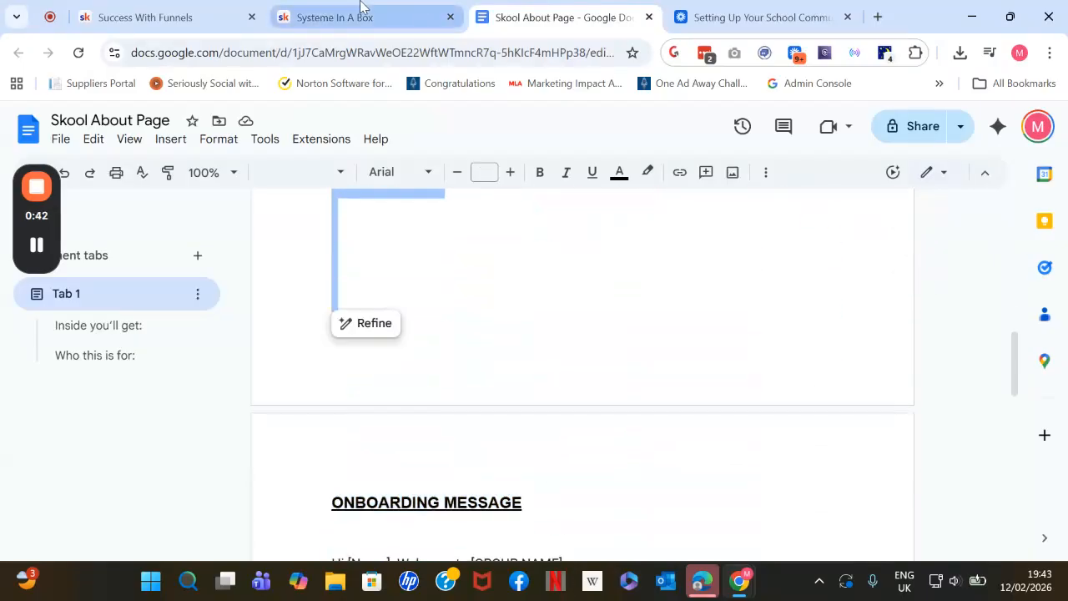
click(310, 17)
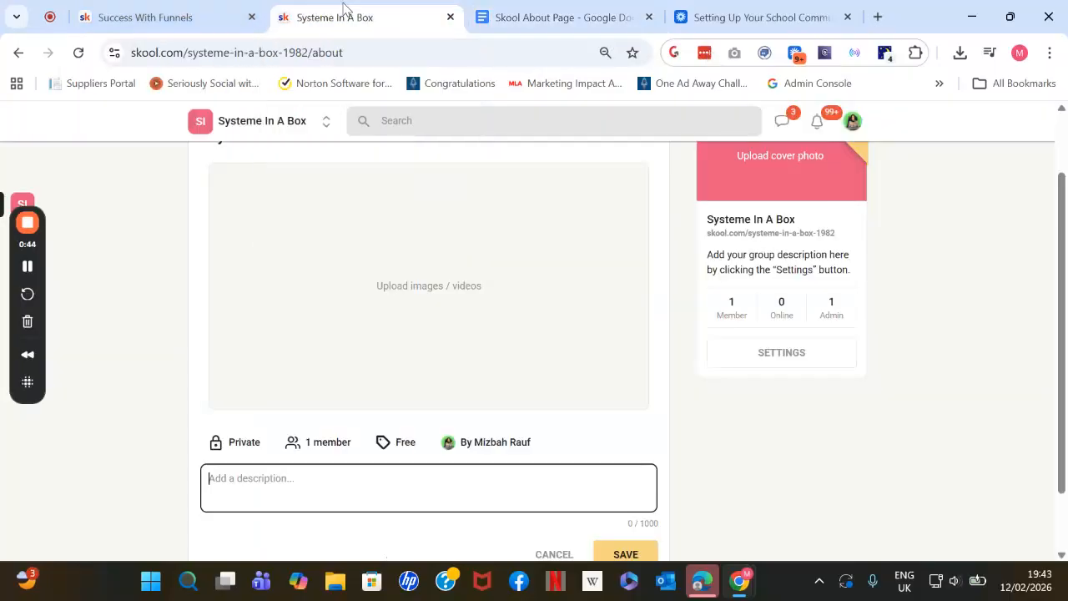
text(This community is for [WHO you help]  who want a clear, step-by-step way to [MAIN RESULT / SKILL they want to learn]. Without [tech overwhelm / confusion / frustration] or guessing what to do next. Hi, I am [MENTION YOUR NAME AND INTRODUCE YOURSELF] I will show you  [proven frameworks/layouts/processes], [simple systems/tools], and get [real support/mentorship]. Inside you'll get: ✅ [Templates/resources #1] ✅ [Training #2] ✅ [Live calls/workshops/Q&A] ✅ [Feedback/reviews/coaching] ✅ [Community/support/accountability]   Everything is designed to help you [desired outcome #1] and [desired outcome #2] with confidence.   Who this is for: • [Beginner type] • [Creator type] • [Coach/business type] • [Anyone with specific goal] If you want [structure/templates/guidance]  instead of figuring it out alone… You'll fit right in. 👉 Join here: [link])
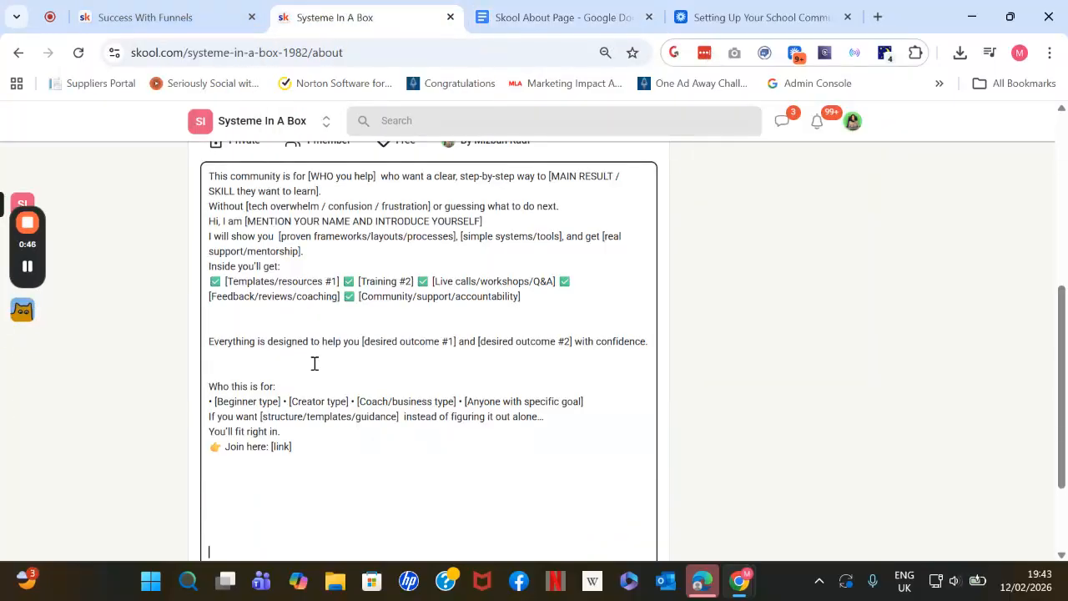
- Delete the surplus blank lines at the end of the pasted description
key(BackSpace)
key(BackSpace)
key(BackSpace)
key(BackSpace)
key(BackSpace)
key(BackSpace)
scroll(315, 363, up, 2)
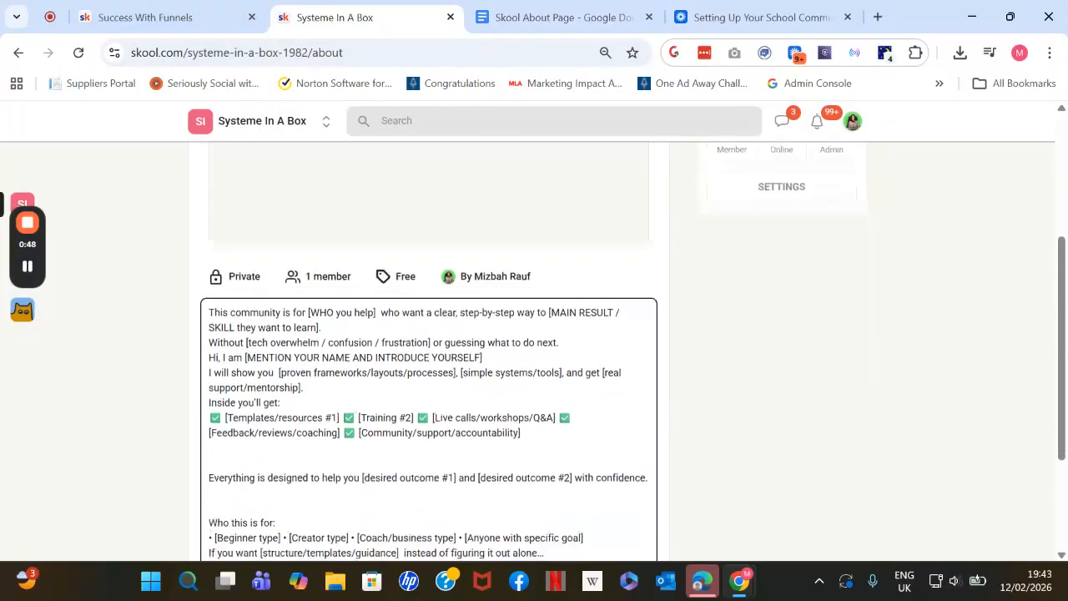
- Add a blank line after the opening paragraph and replace the [WHO you help] placeholder with "beginners"
scroll(368, 301, down, 1)
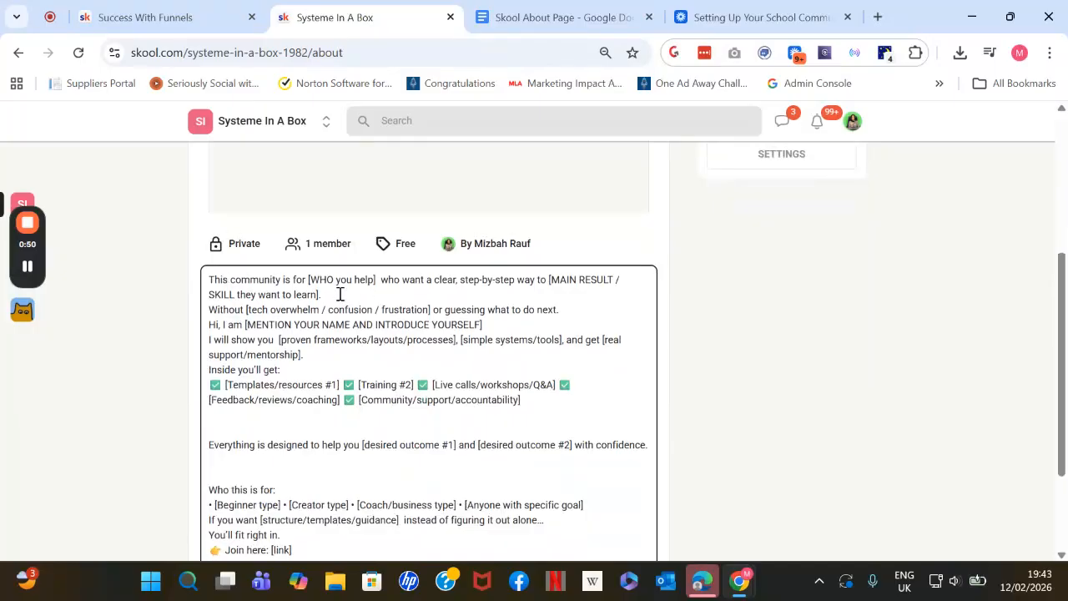
key(Return)
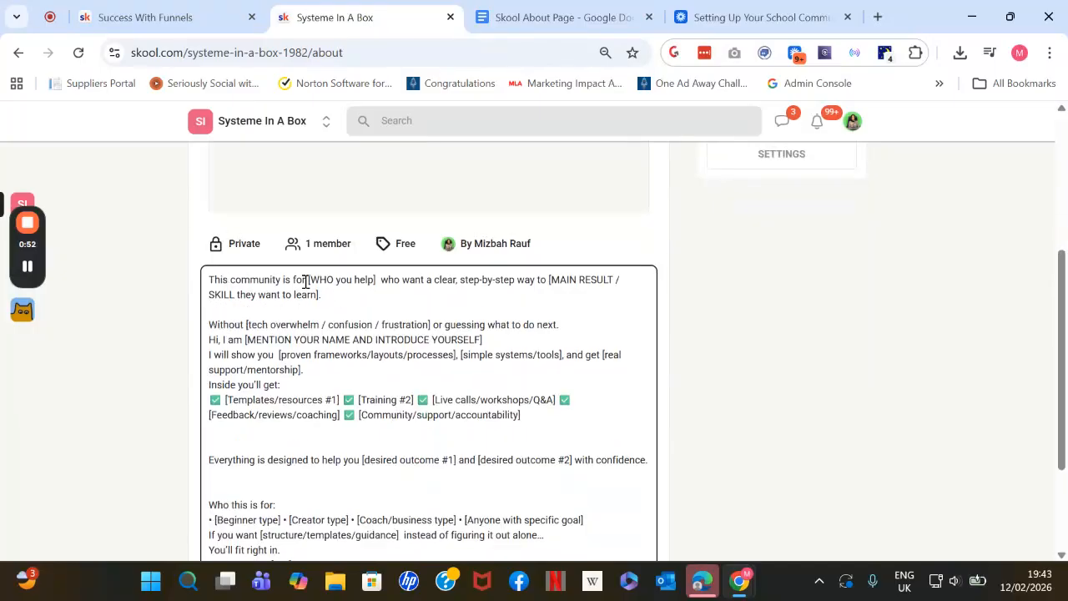
drag(305, 280, 380, 281)
click(357, 305)
drag(379, 280, 308, 279)
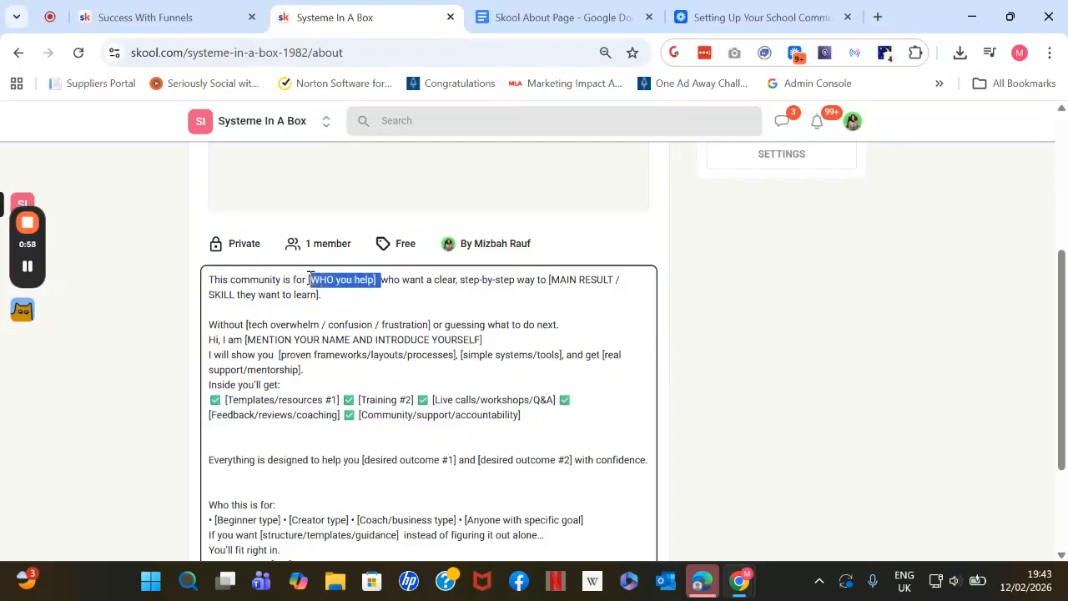
text(beginners)
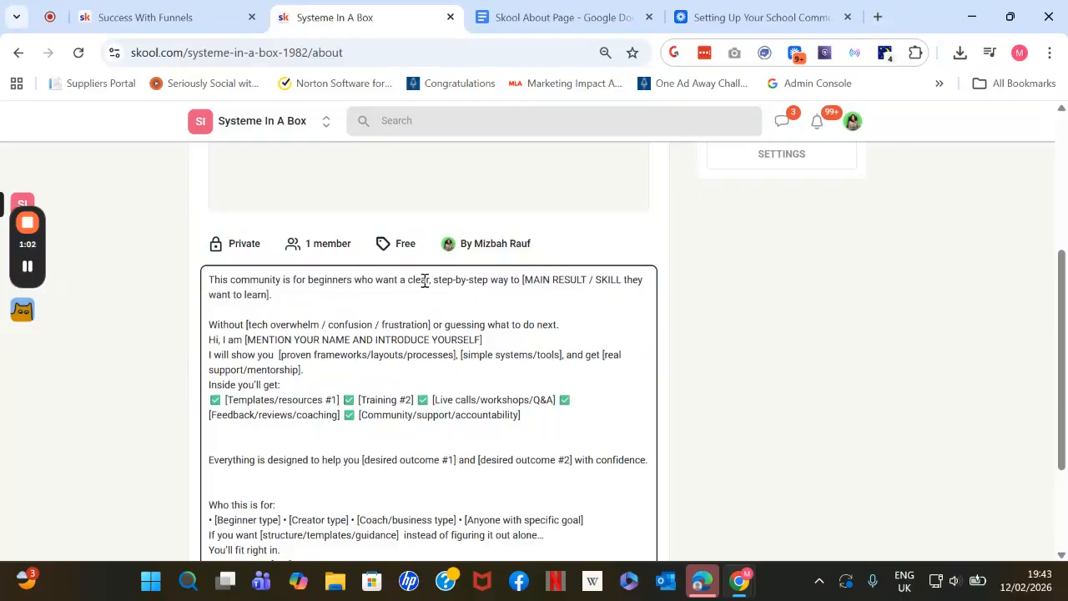
- Remove the [MAIN RESULT / SKILL they want to learn] placeholder and change the community's audience to "Systemeio In A Box customers"
drag(520, 280, 567, 306)
key(BackSpace)
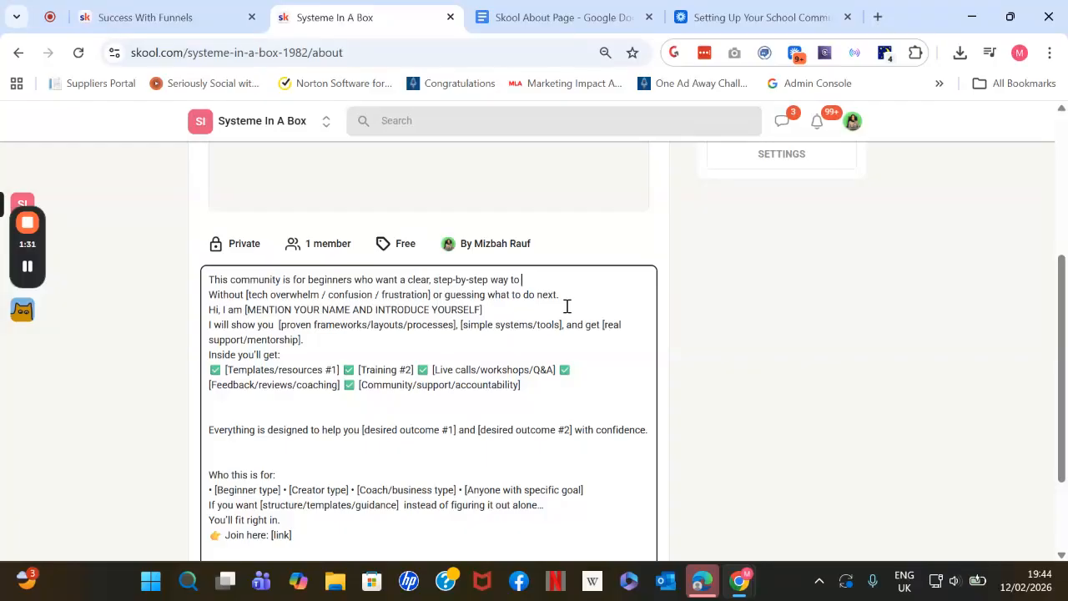
double_click(308, 279)
text(Systeme.io In A Box customers)
double_click(326, 280)
drag(326, 284, 309, 287)
text(ysteme)
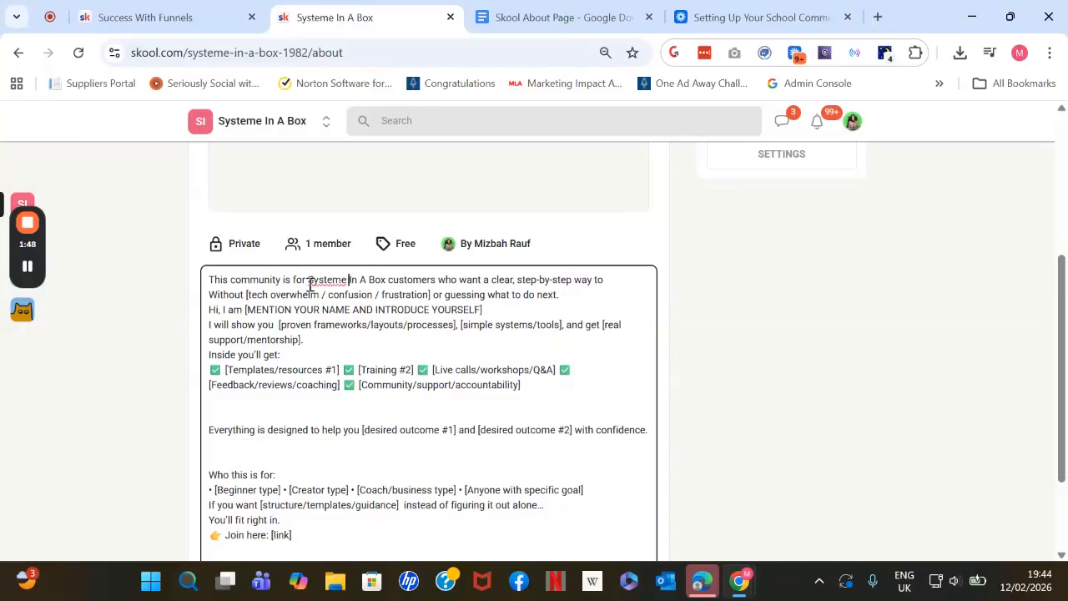
text(io)
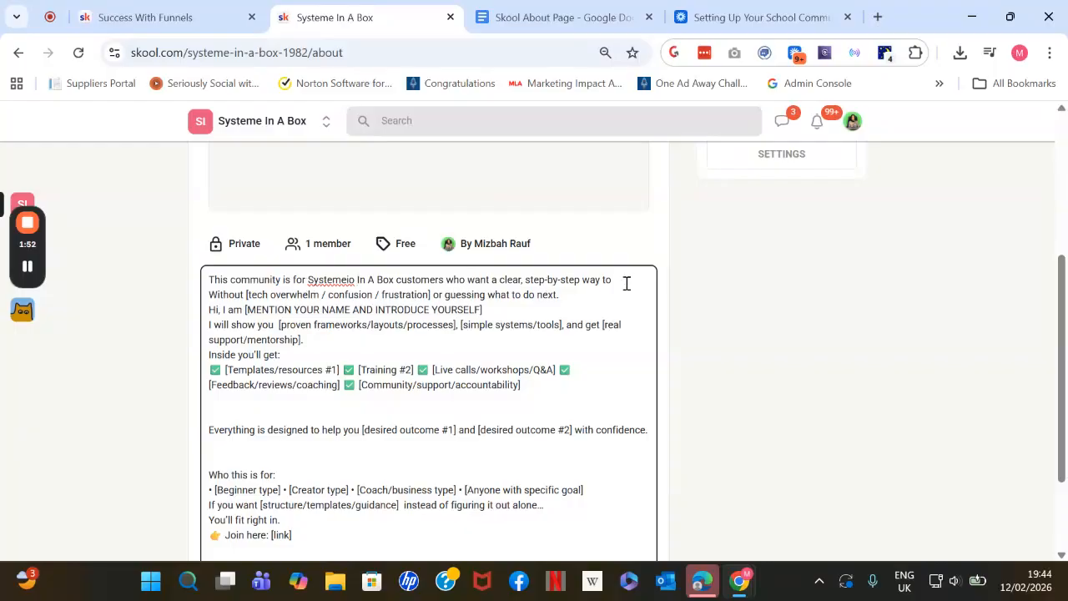
- Complete the opening sentence with "launch and make money with their funnels faster." and add a blank line after it
text(aunch and )
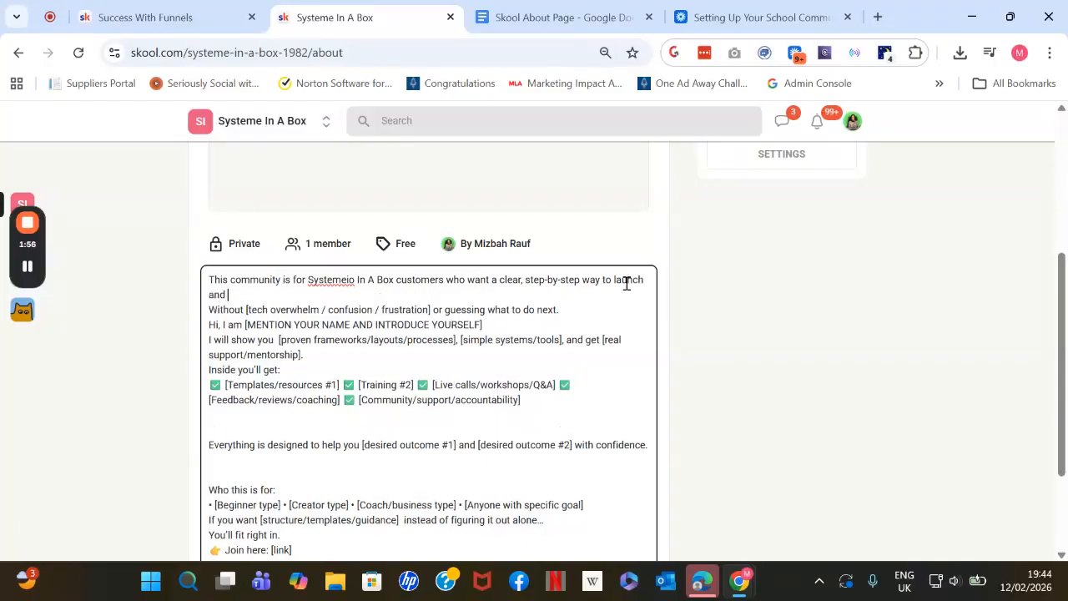
text(make money with their funnels faster.)
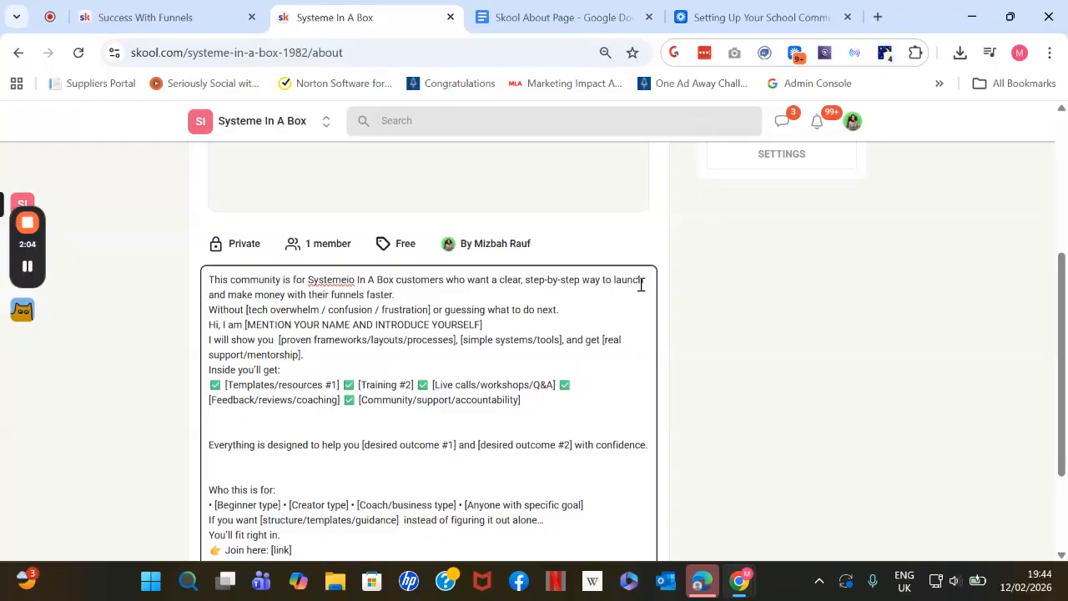
key(Return)
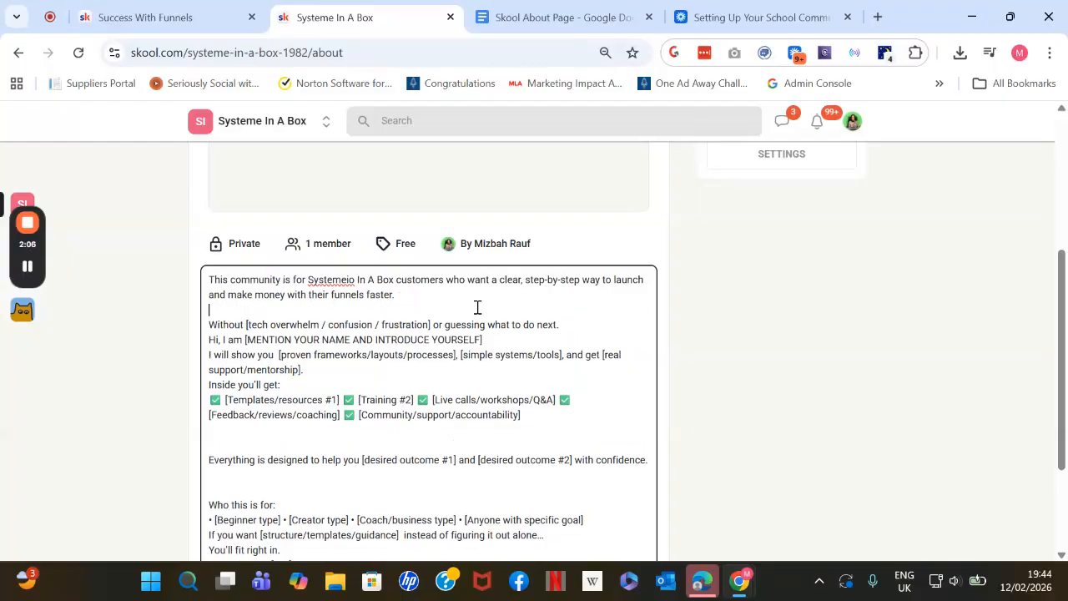
- Rewrite the second sentence as "Without tech overwhelm and frustration or guessing what to do next." and add a blank line after it
click(567, 324)
key(Return)
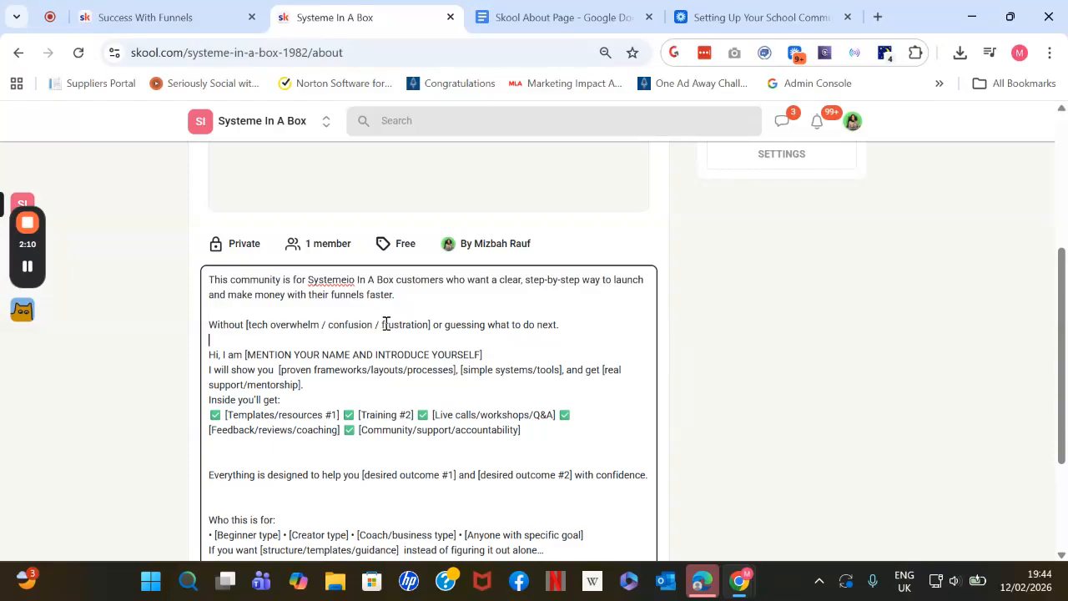
click(252, 325)
key(BackSpace)
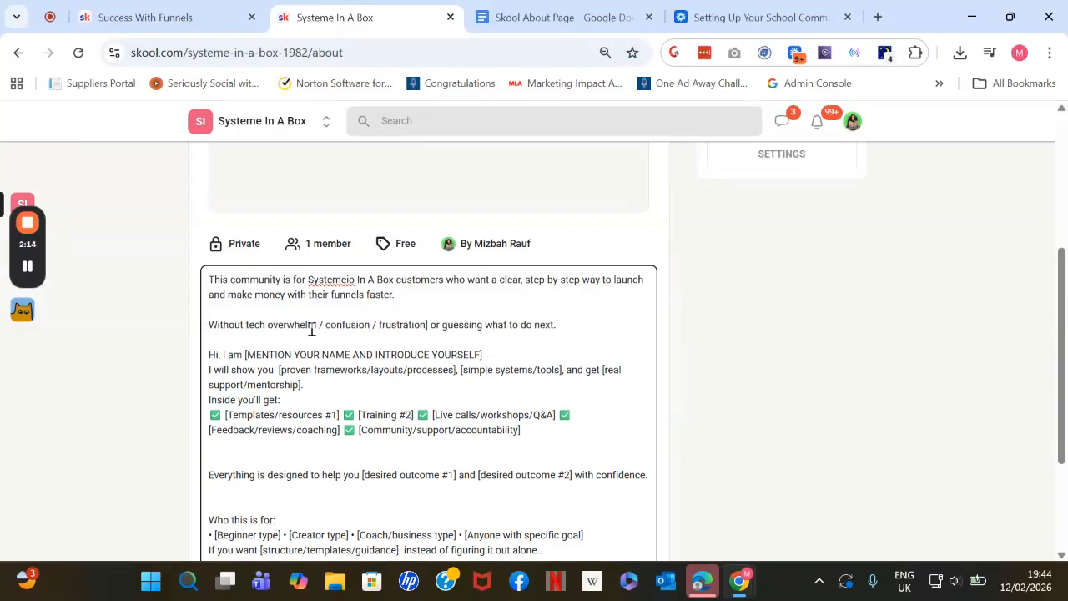
drag(380, 330, 320, 326)
text(and)
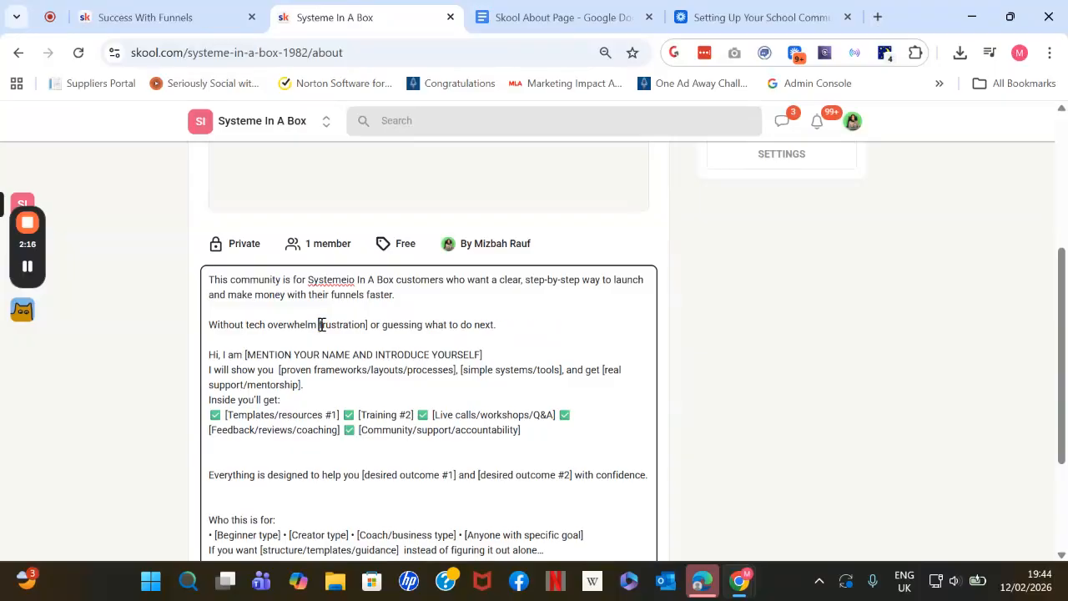
click(389, 326)
key(BackSpace)
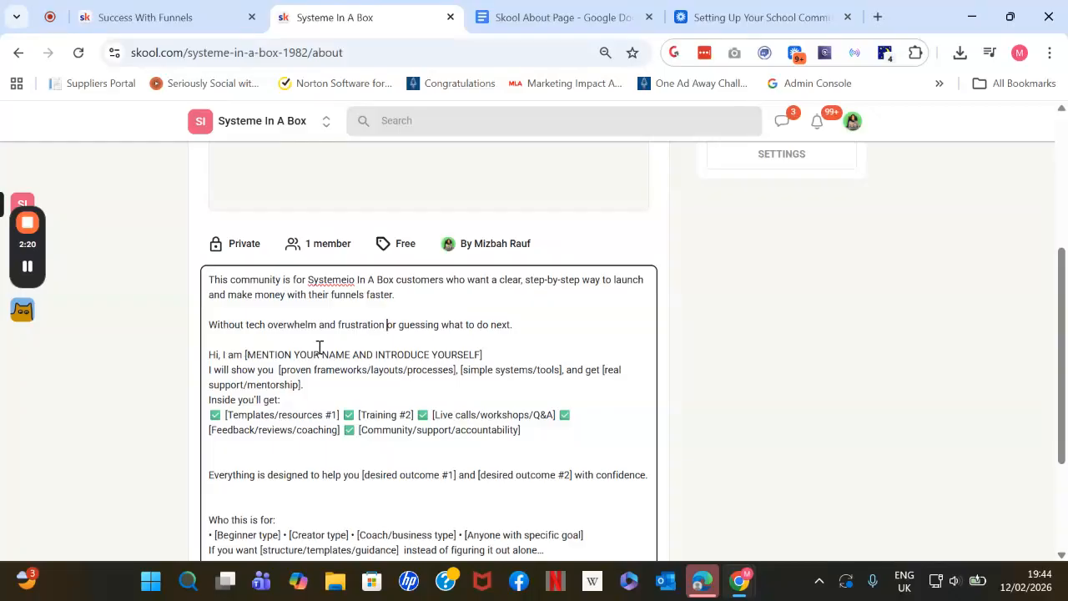
- Replace the self-introduction placeholder with the owner's first name and "and I teach beginners how to build, launch and moentize their low ticket funnels"
click(490, 353)
drag(489, 353, 249, 353)
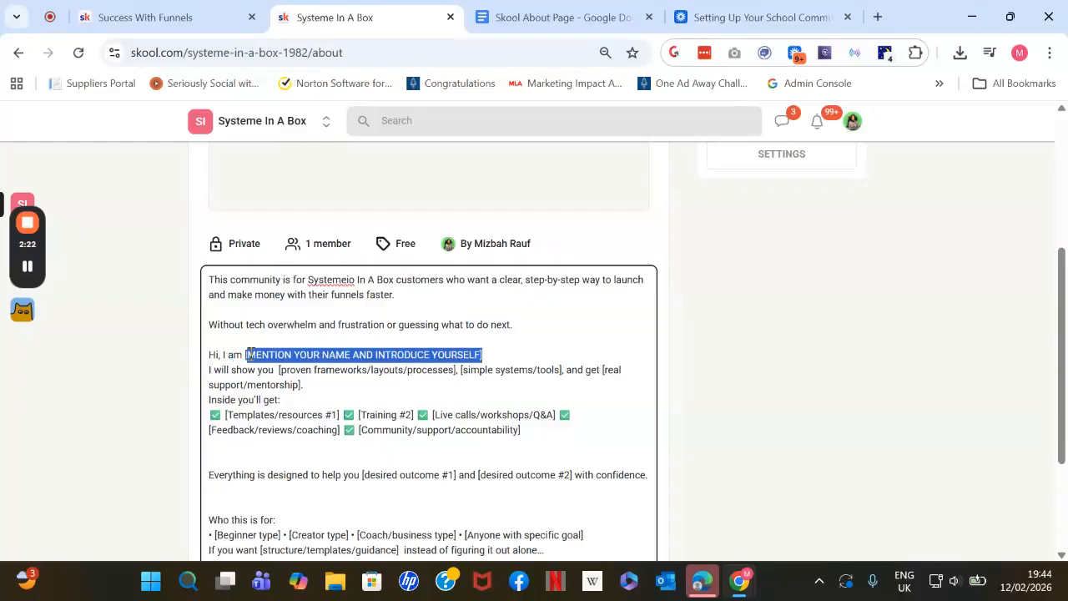
key(BackSpace)
text(Mizbah and )
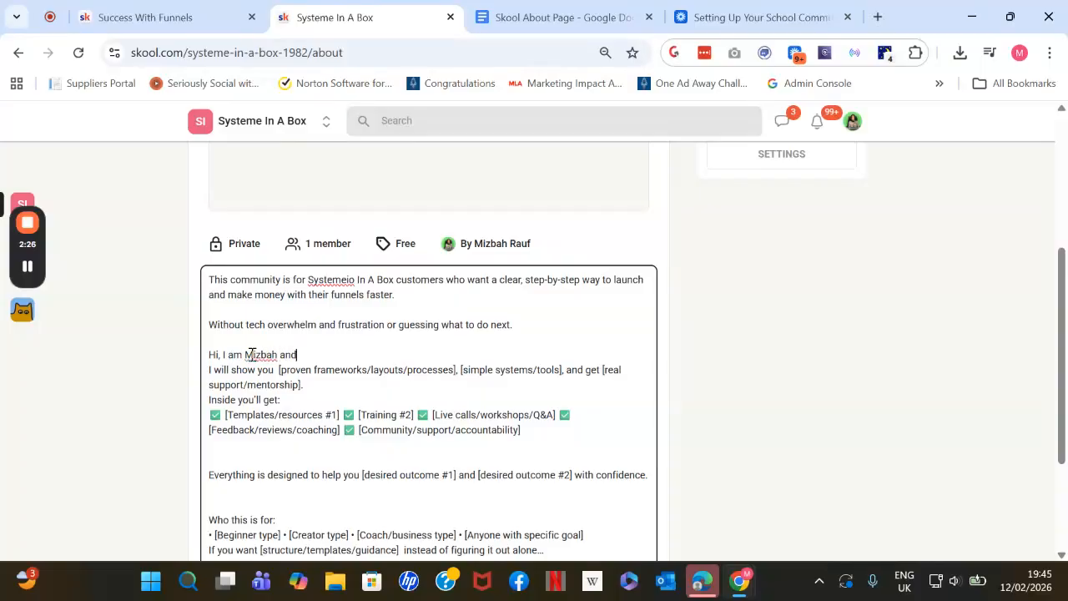
text(I teach beginners how to )
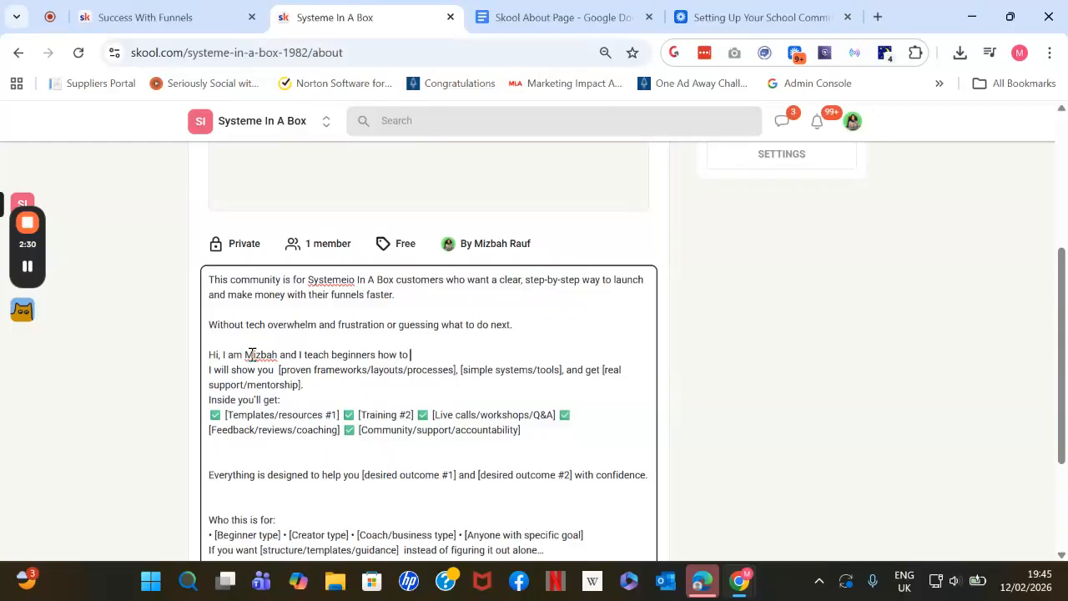
text(build, launch and moentize)
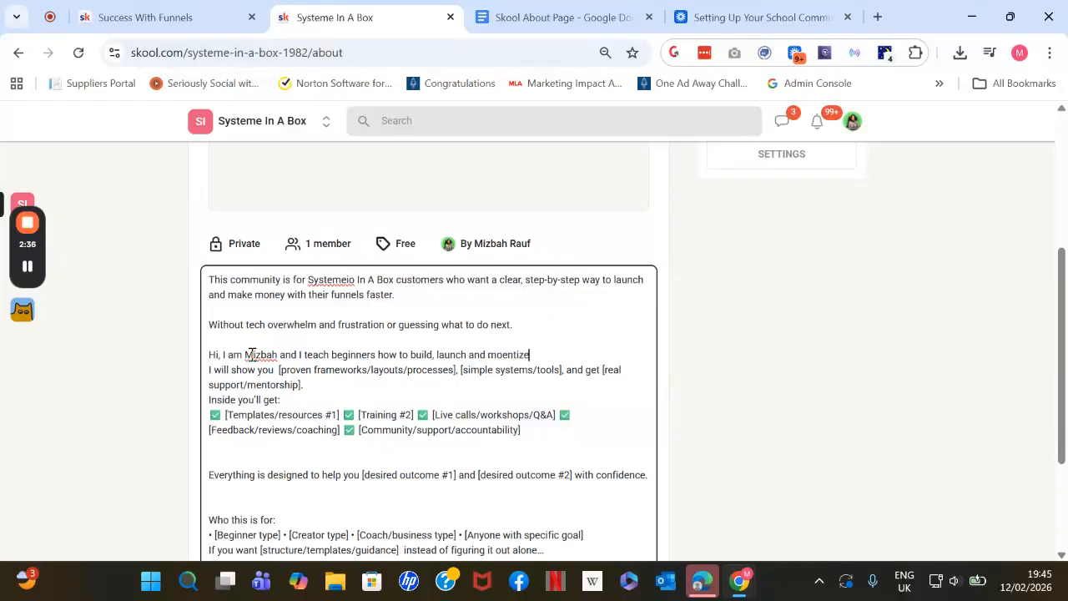
text( their low ticket)
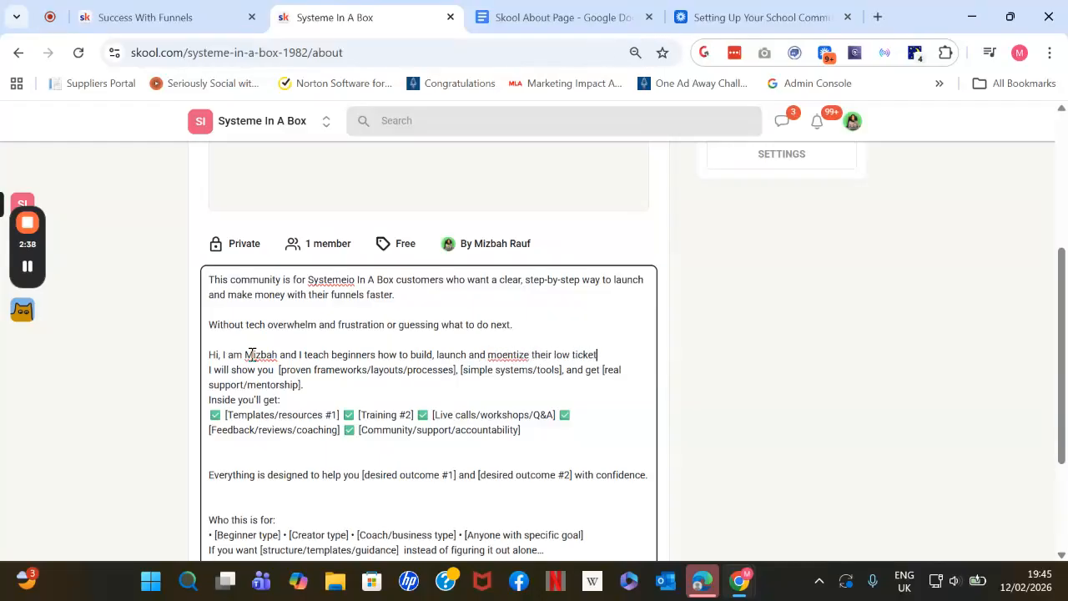
text( funnels and genr)
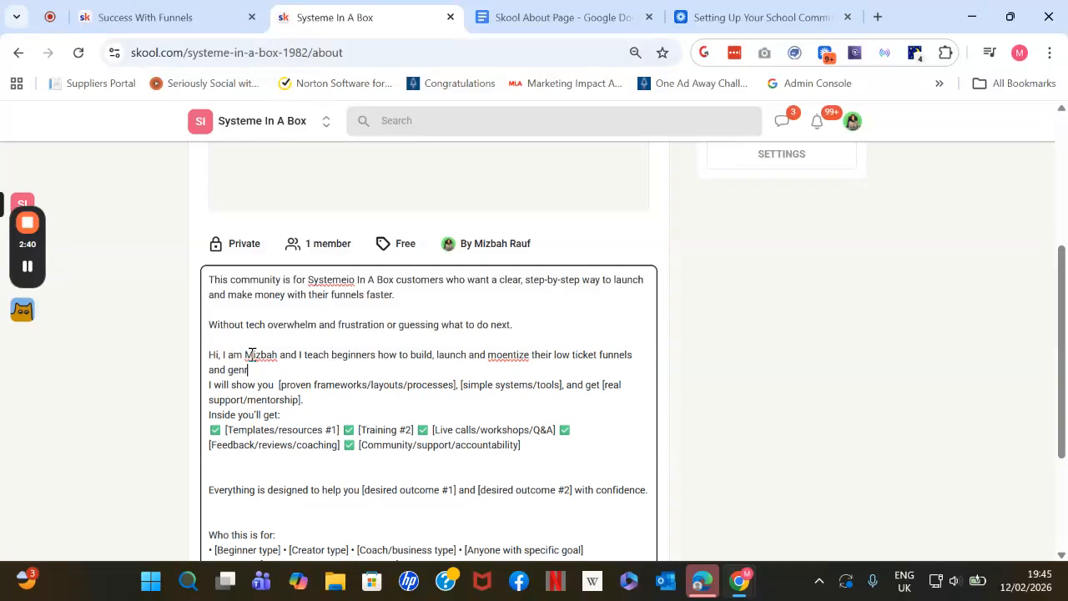
- Continue the introduction after "funnels" with "that generate leads and sales consistently using my simple"
key(BackSpace)
key(BackSpace)
key(BackSpace)
key(BackSpace)
key(BackSpace)
key(BackSpace)
key(BackSpace)
text(that generate leads and sales consistenly eve)
key(BackSpace)
key(BackSpace)
key(BackSpace)
key(BackSpace)
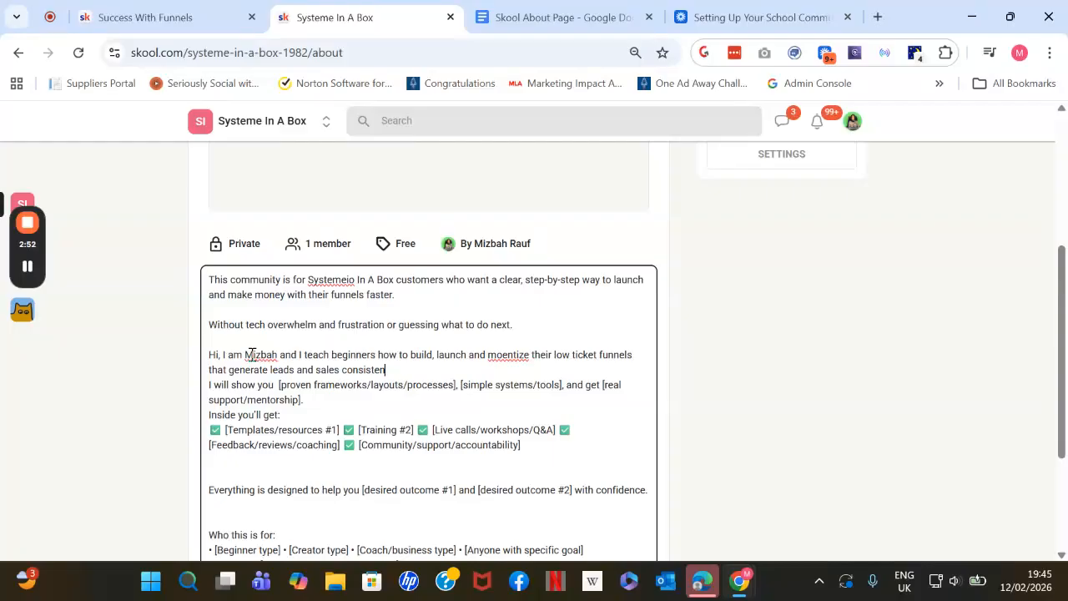
text(ly using my simple Systeme.io)
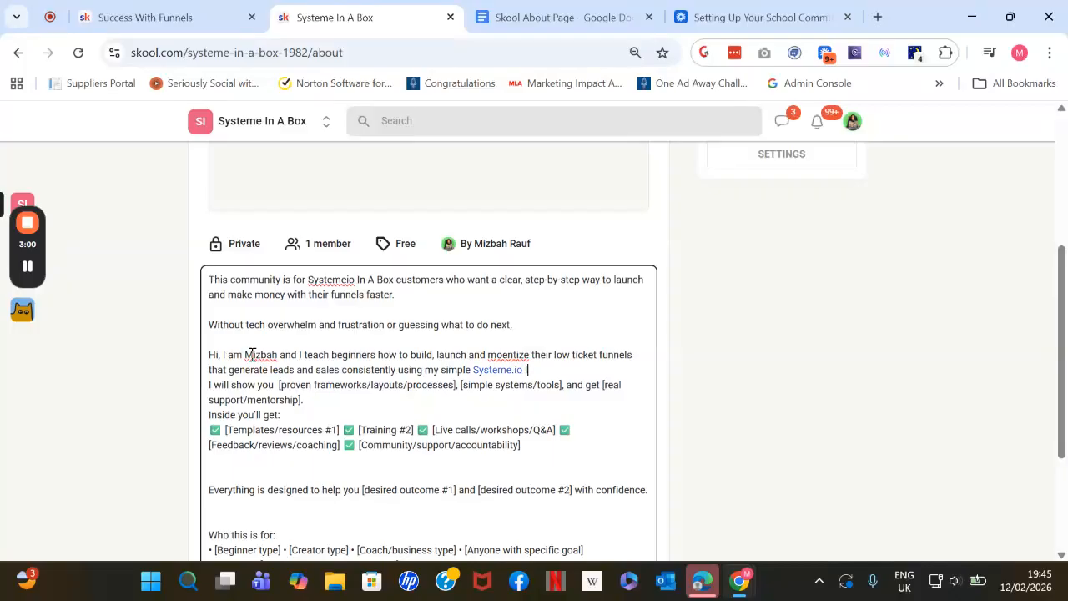
- End the introduction with "Systemeio In A Box Funnel principle." in place of the linked product name
key(BackSpace)
key(BackSpace)
key(BackSpace)
key(BackSpace)
key(BackSpace)
key(BackSpace)
key(BackSpace)
key(BackSpace)
key(BackSpace)
text(ystemeio In)
text(A Box Funnel Principle.)
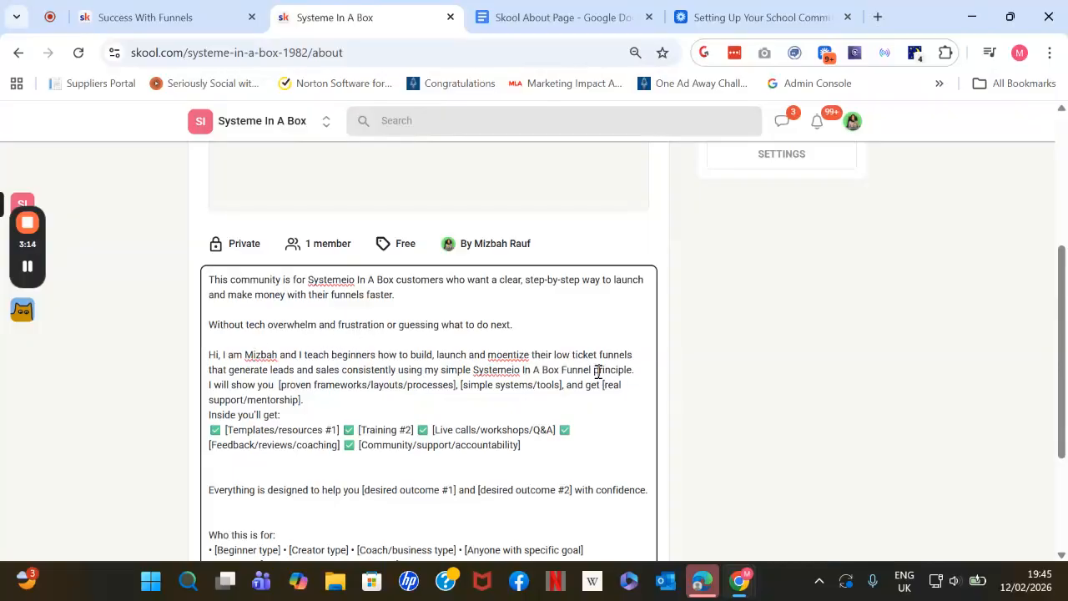
- Add blank lines before and after the "I will show you" paragraph
click(639, 368)
key(Return)
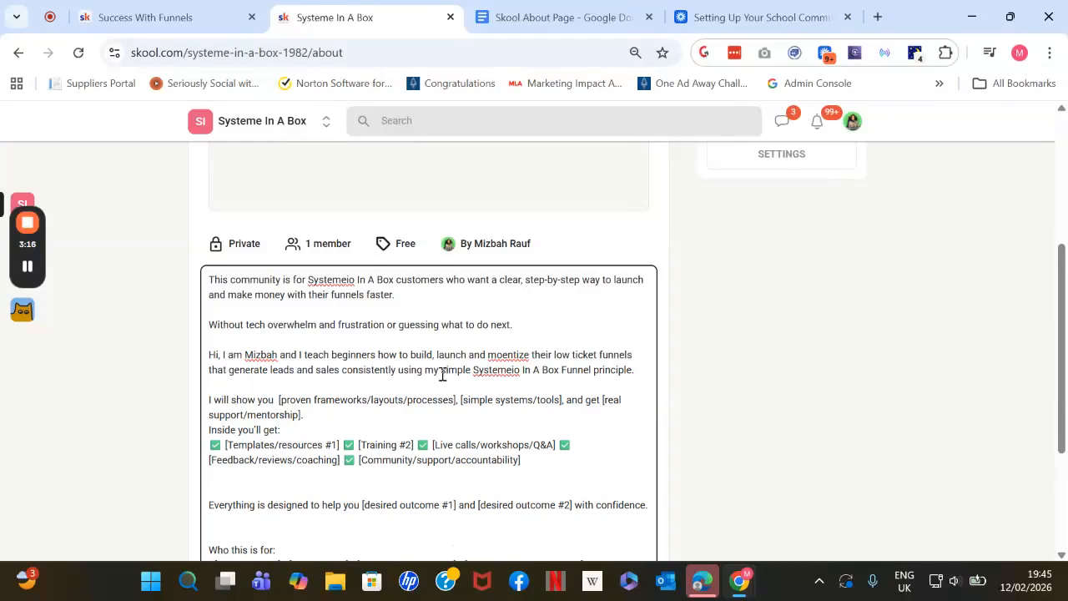
click(280, 398)
key(Return)
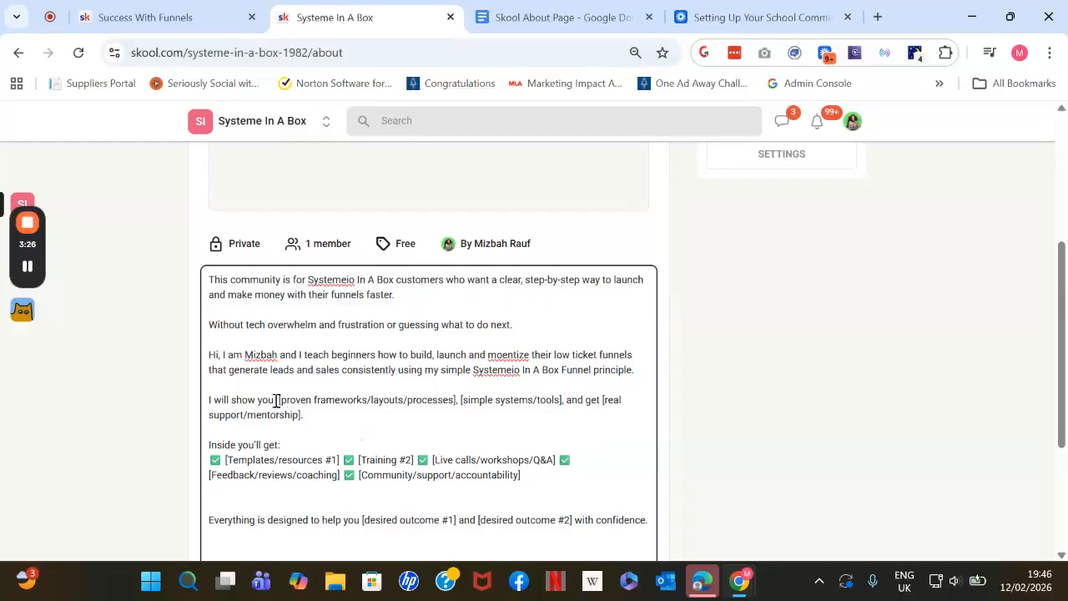
- Insert "the EXACT Process that I followerd to generate over $5000 in sales" after "I will show you"
text(the EXACT )
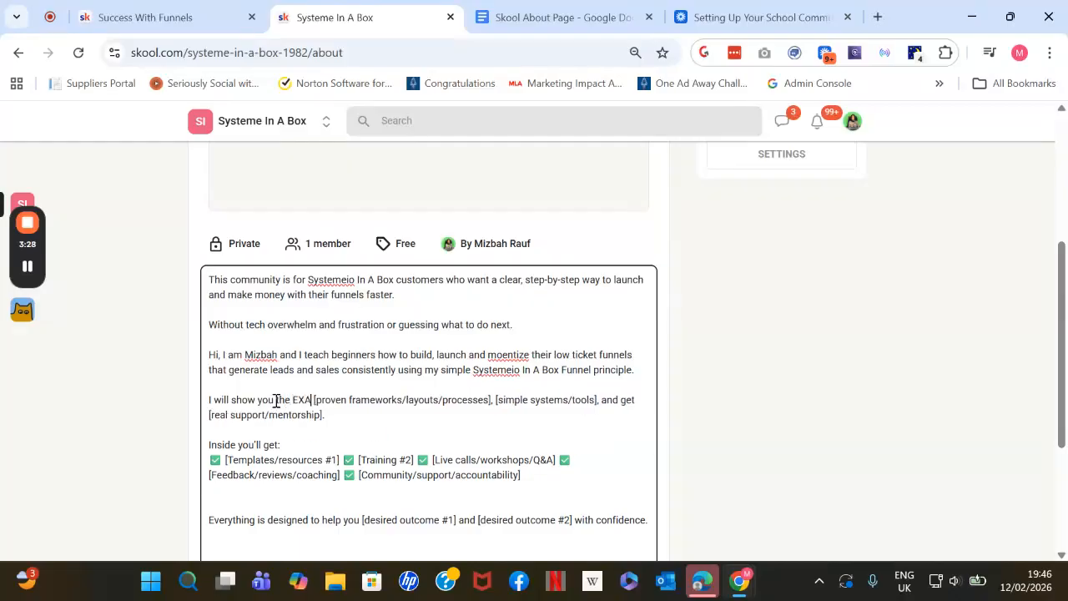
text(Process t)
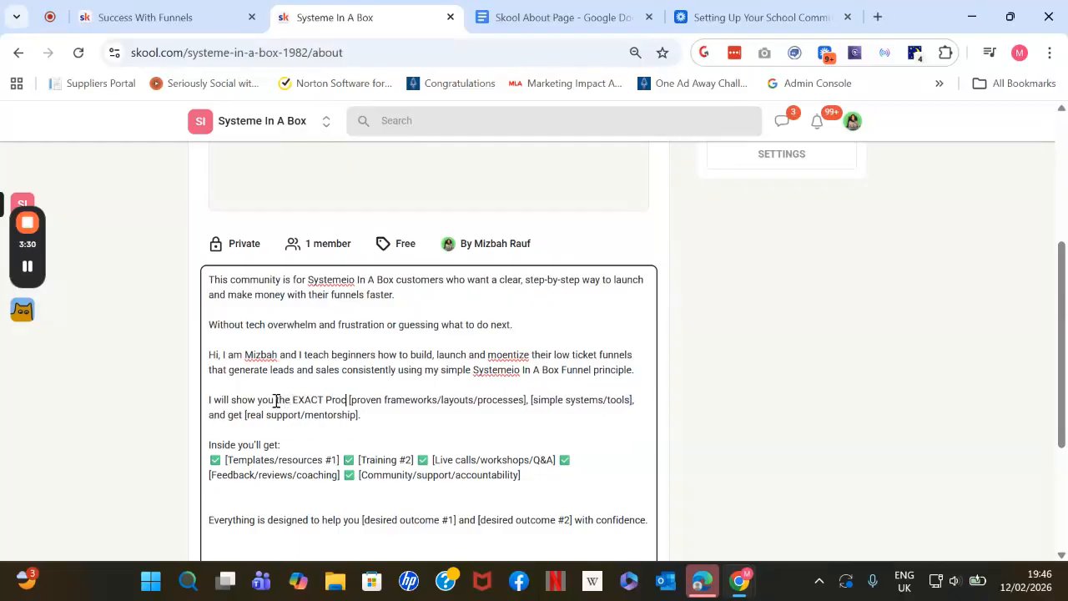
text(hat I followe)
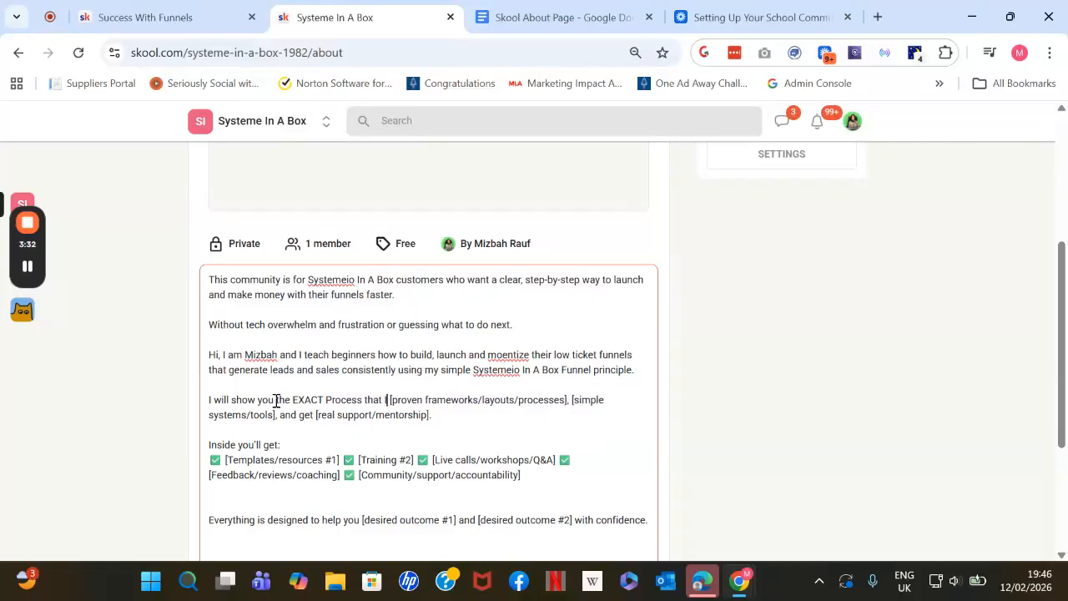
text(rd to egwn)
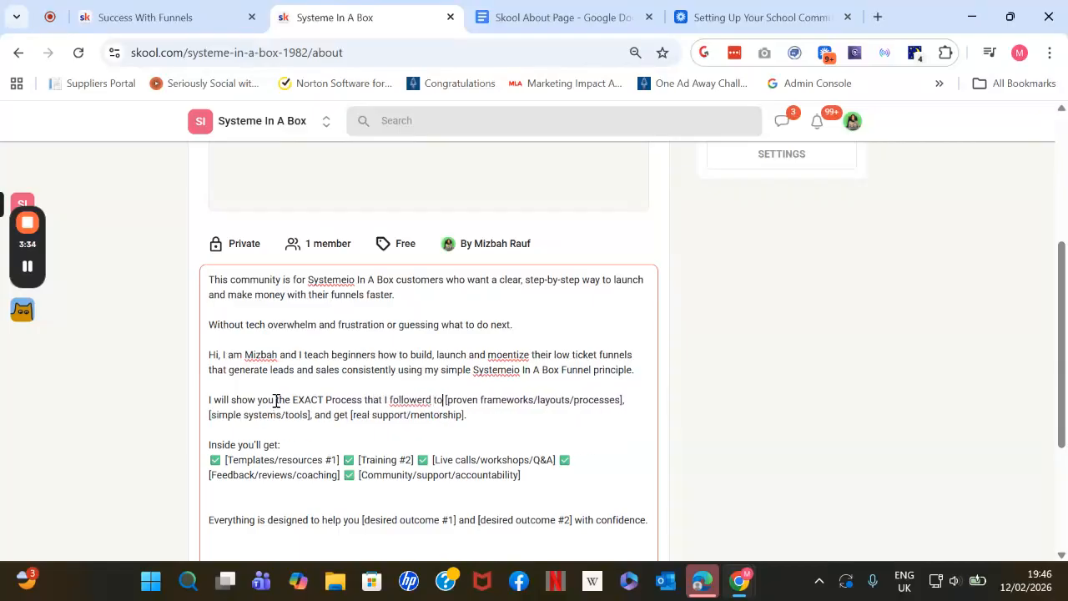
key(BackSpace)
key(BackSpace)
key(BackSpace)
key(BackSpace)
text(generate over $5000 in sales)
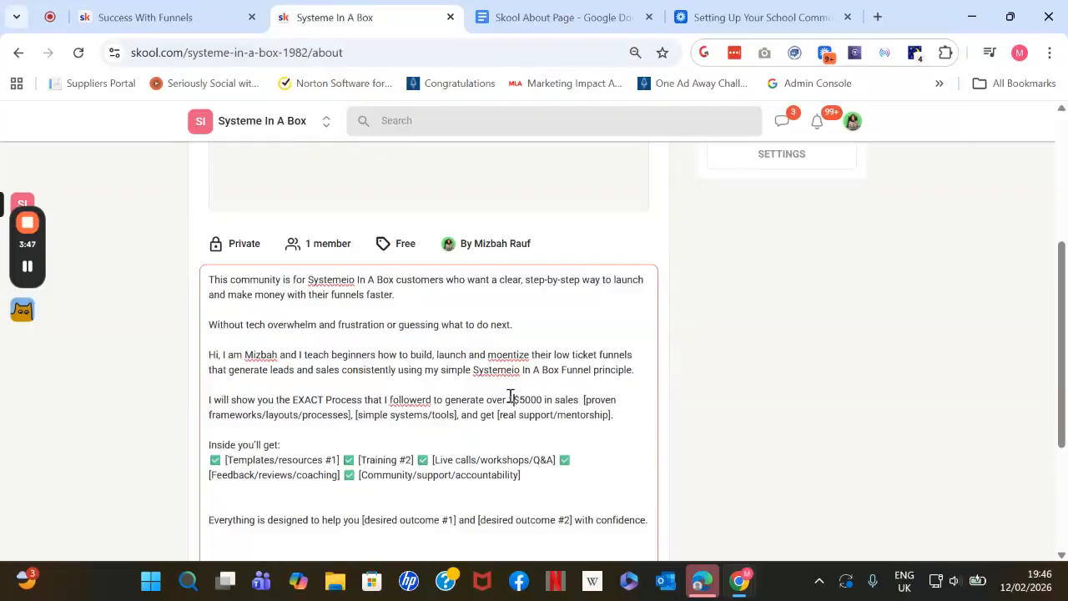
- Insert "1000 leads and" before "$5000" and replace "sales" with "revenue with"
text(leads a)
text(nd)
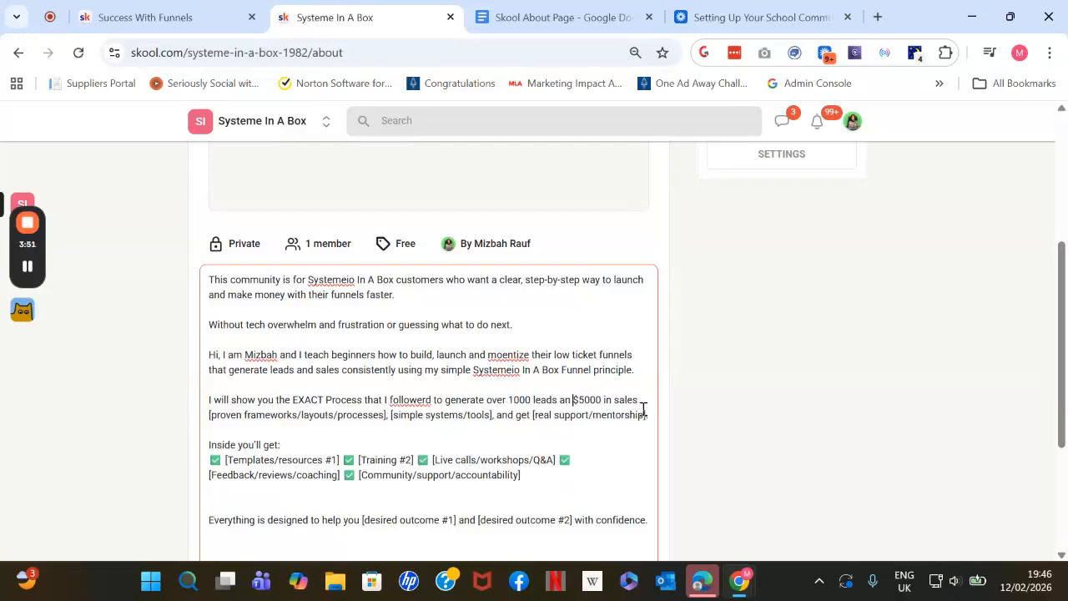
double_click(635, 400)
text(rev)
text(enue with)
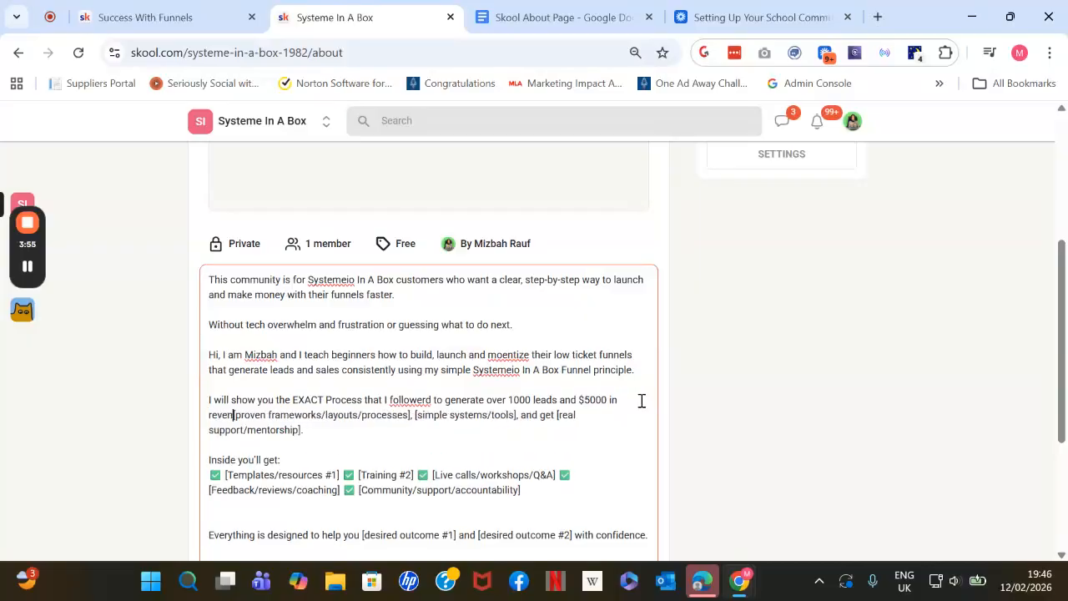
- Finish the sentence with "a $7 Funnel within 30-days , all organically with no paid ads." and delete its leftover placeholders
text( a )
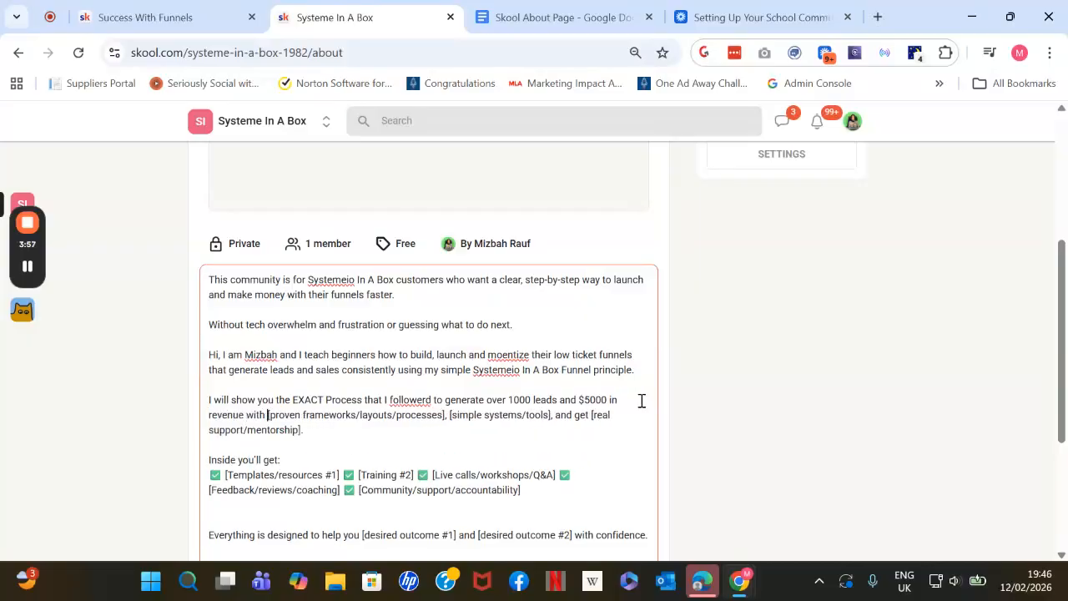
text($7 )
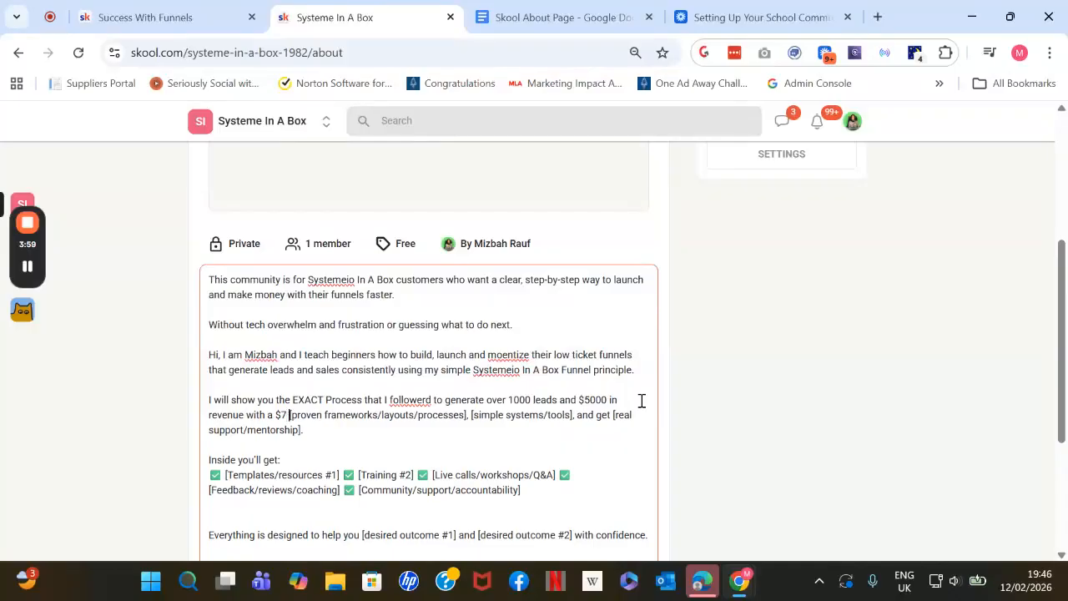
text(Funnel, )
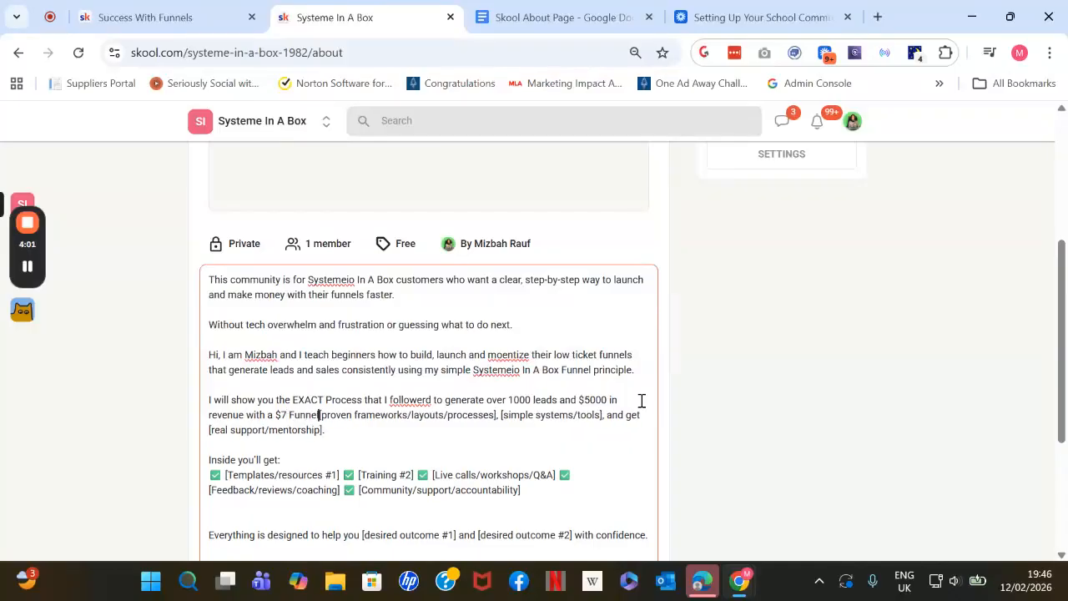
text(all organic)
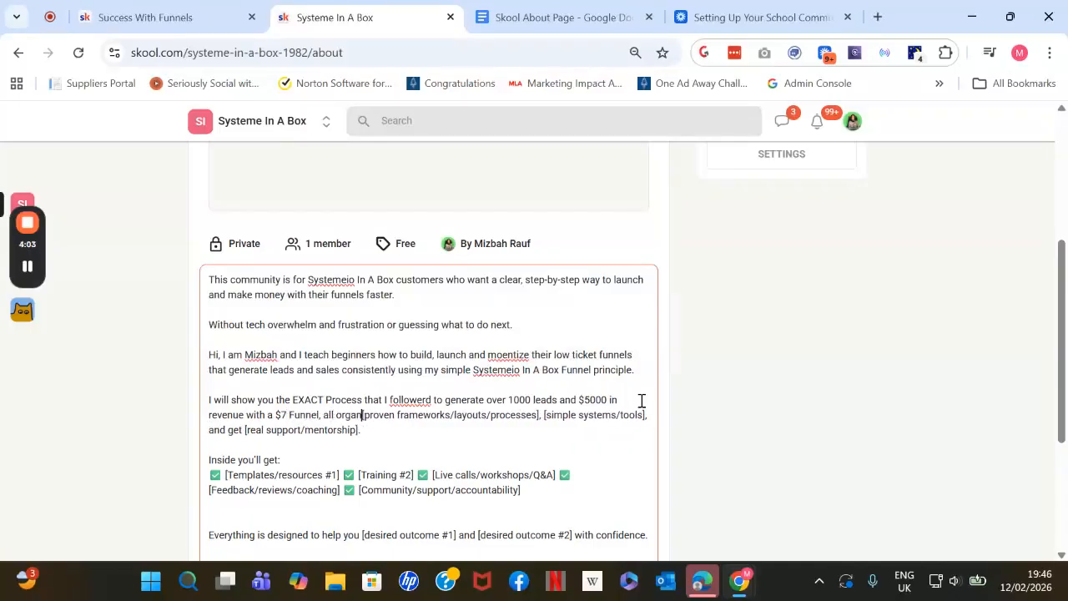
text(ally with no paid ads.)
drag(491, 434, 465, 415)
key(BackSpace)
click(318, 415)
text(within 30-days)
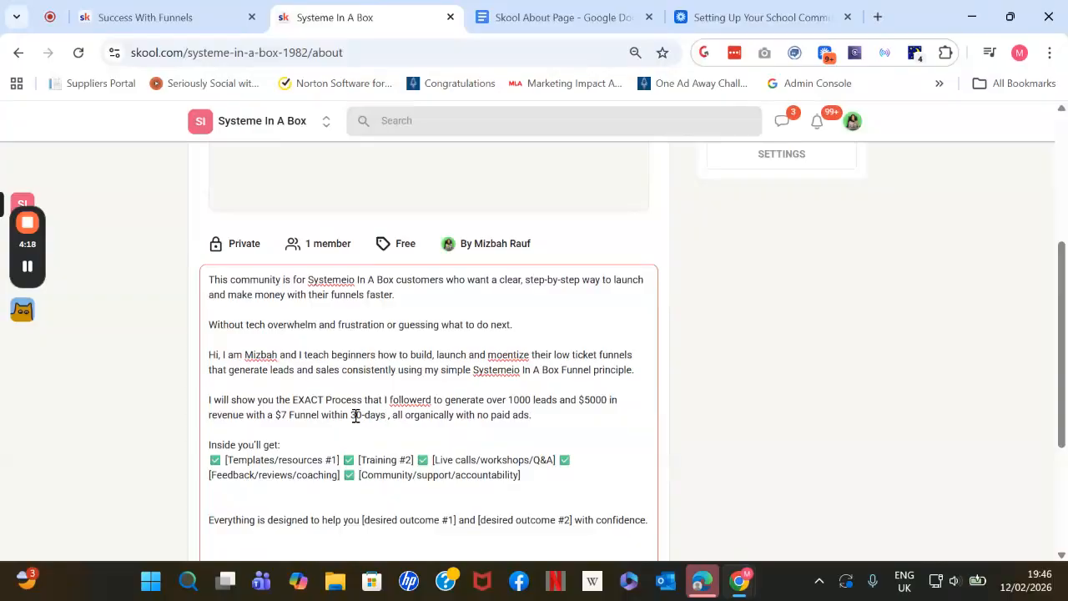
- Add a blank line after "Inside you'll get:" and put the first three checklist items on separate lines
click(328, 447)
key(Return)
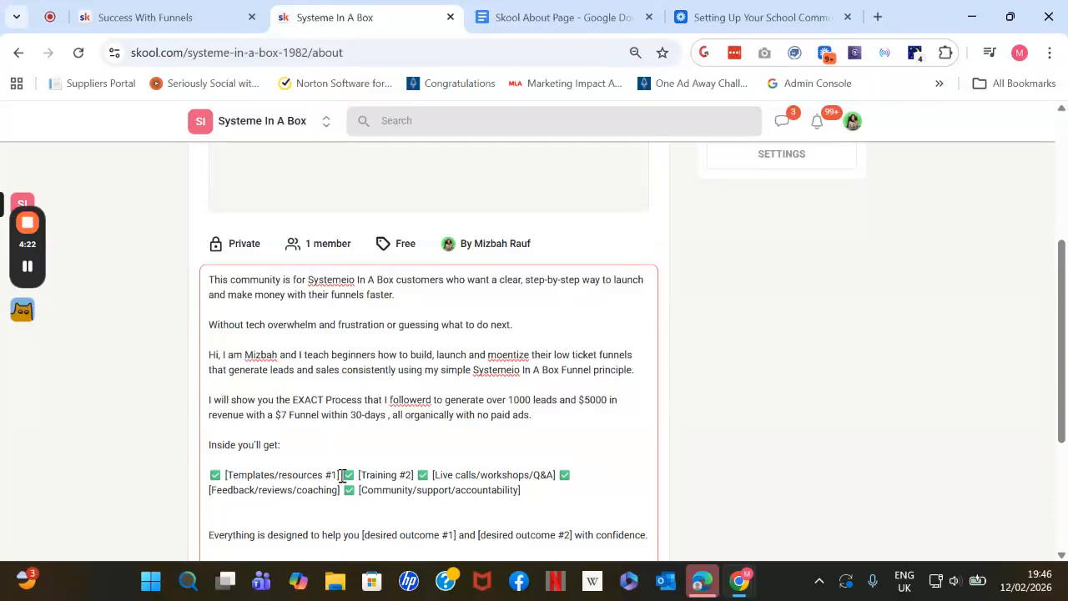
click(341, 475)
key(Return)
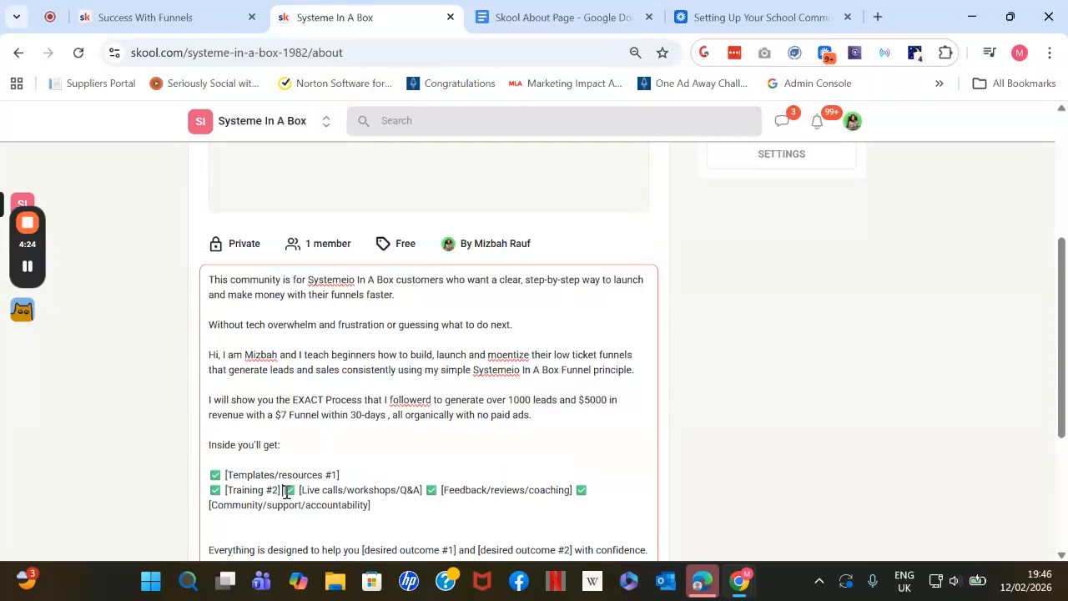
key(Return)
- Replace the first two checklist placeholders with "Systemeio In A Box Trainings" and "Value Templates"
scroll(428, 384, down, 2)
drag(341, 354, 226, 353)
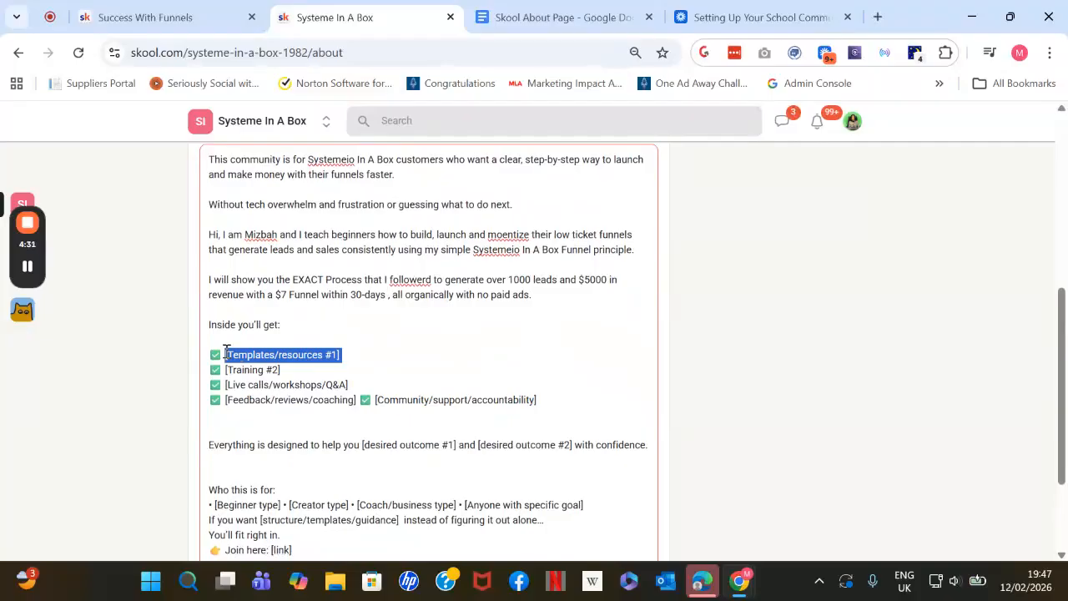
text(Training)
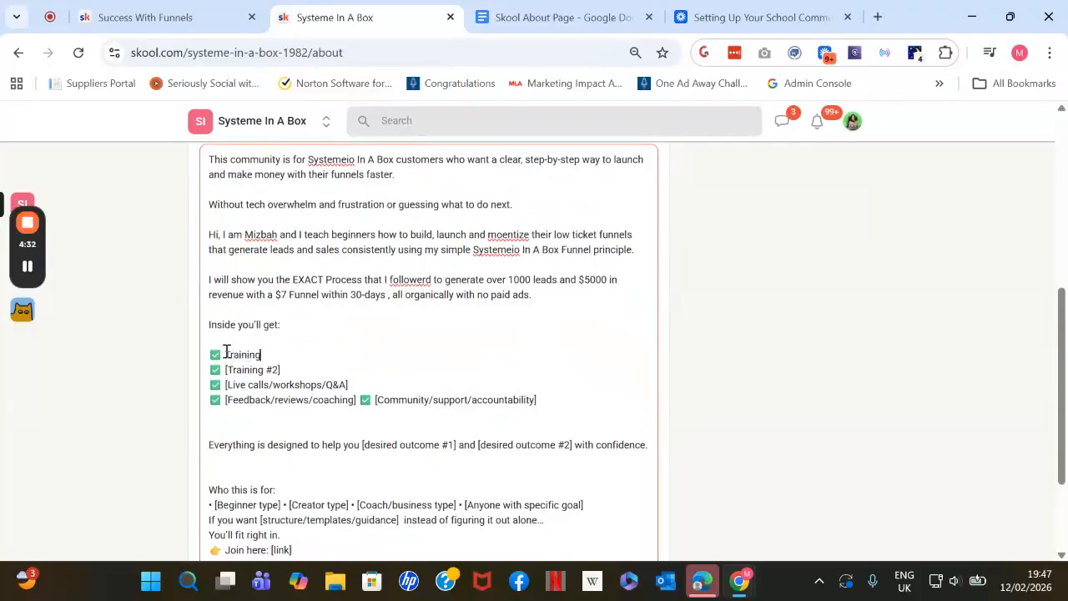
text(Systeme)
text(io)
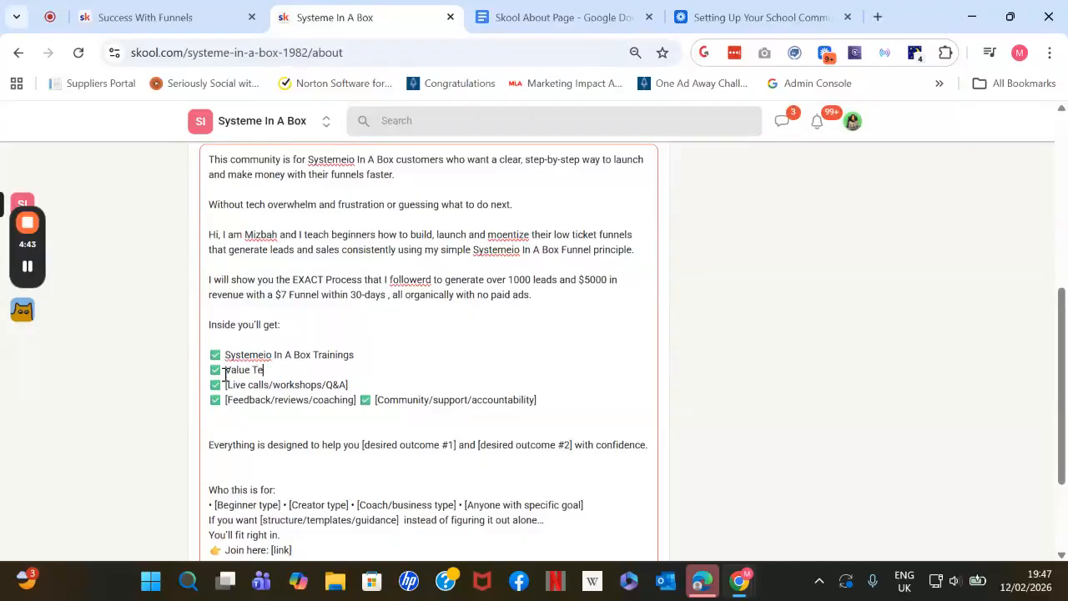
text(mplates)
- Replace the live calls placeholder in the checklist with "Email Copies"
click(226, 385)
key(shift+End)
text(Ema)
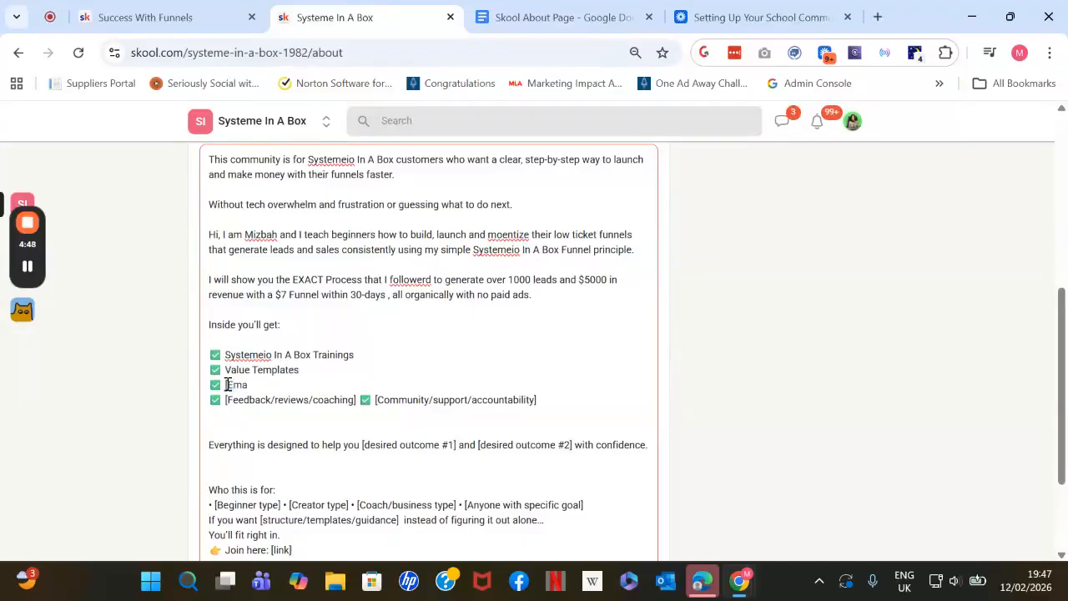
text(il Copies)
- Move the community item onto its own line and replace the feedback placeholder with "Funnel Feedback and Reviews"
drag(586, 397, 210, 400)
click(358, 400)
key(Return)
drag(359, 400, 227, 400)
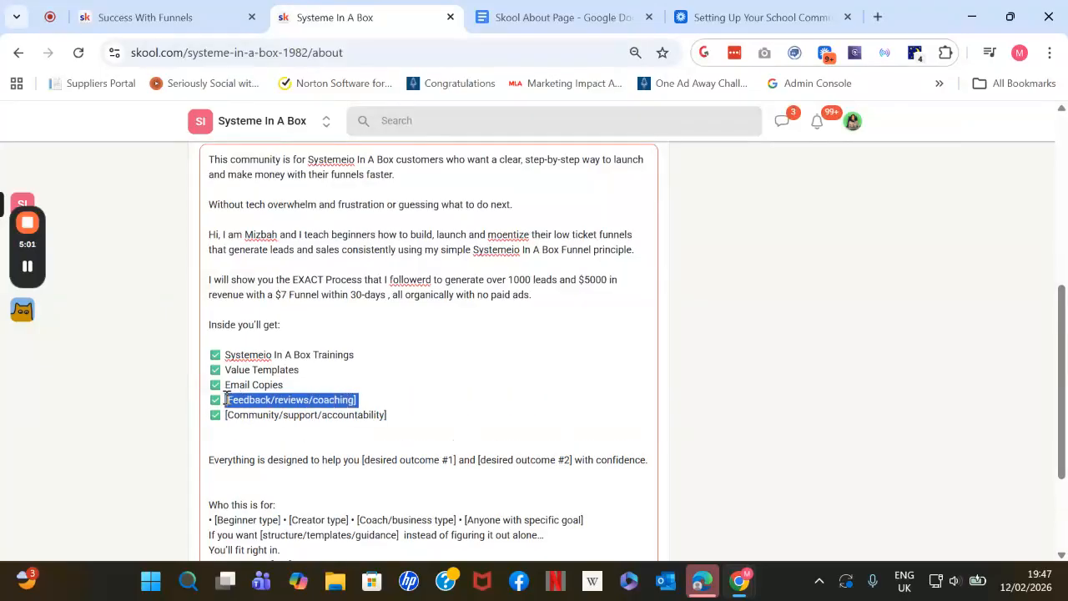
key(BackSpace)
text(Funnel Feedback and Reviews)
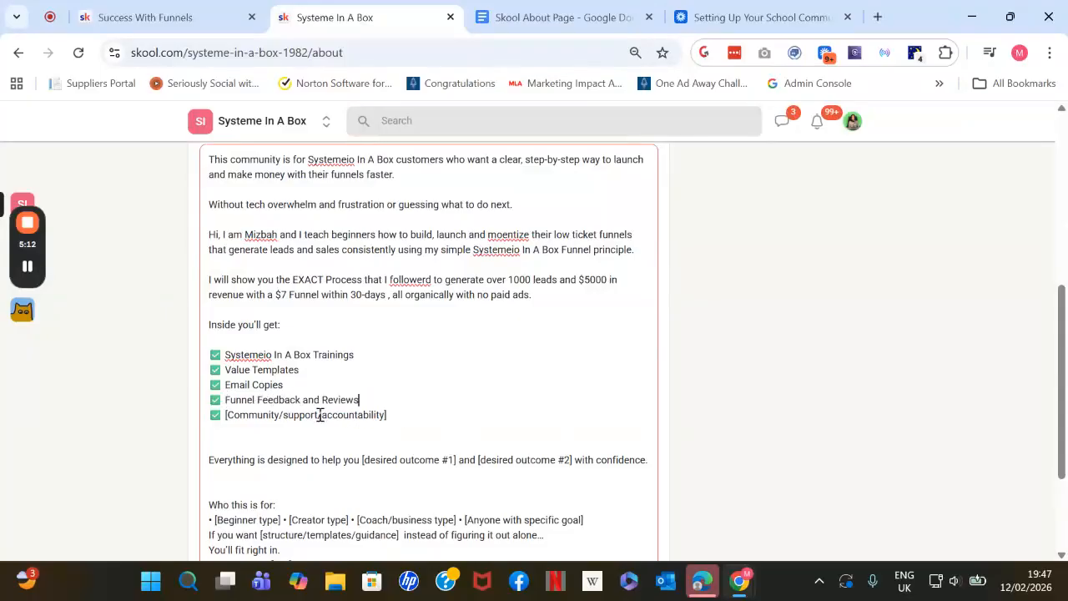
- Shorten the last checklist placeholder to "Community support", removing its brackets, slashes and the accountability option
click(230, 416)
key(BackSpace)
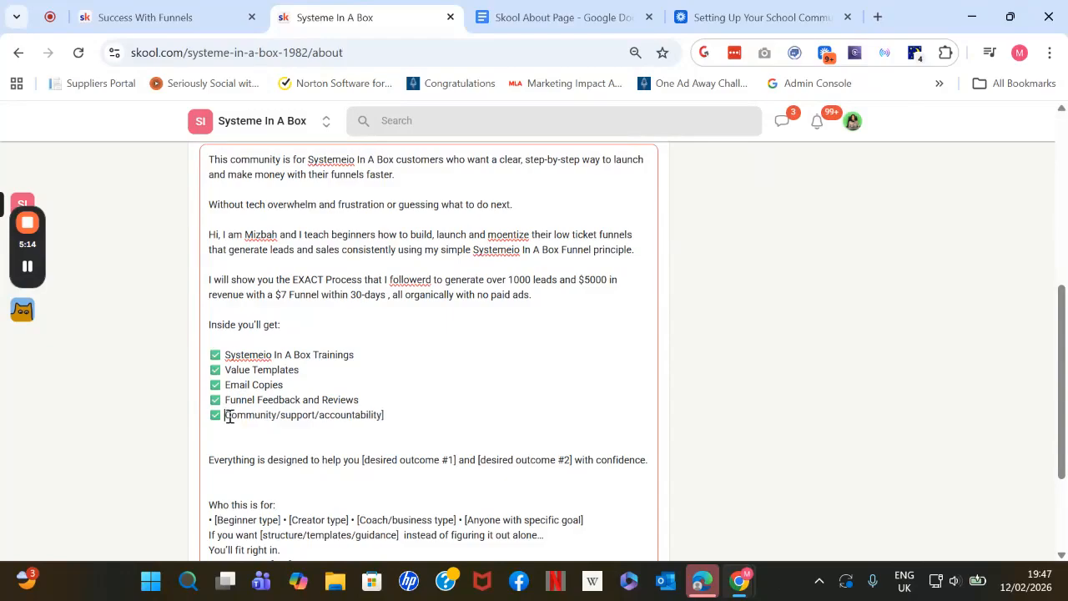
click(280, 415)
key(BackSpace)
drag(396, 414, 332, 413)
key(BackSpace)
key(BackSpace)
key(BackSpace)
key(BackSpace)
key(BackSpace)
- Remove the extra blank line above the "Everything is designed to help you" sentence
click(264, 435)
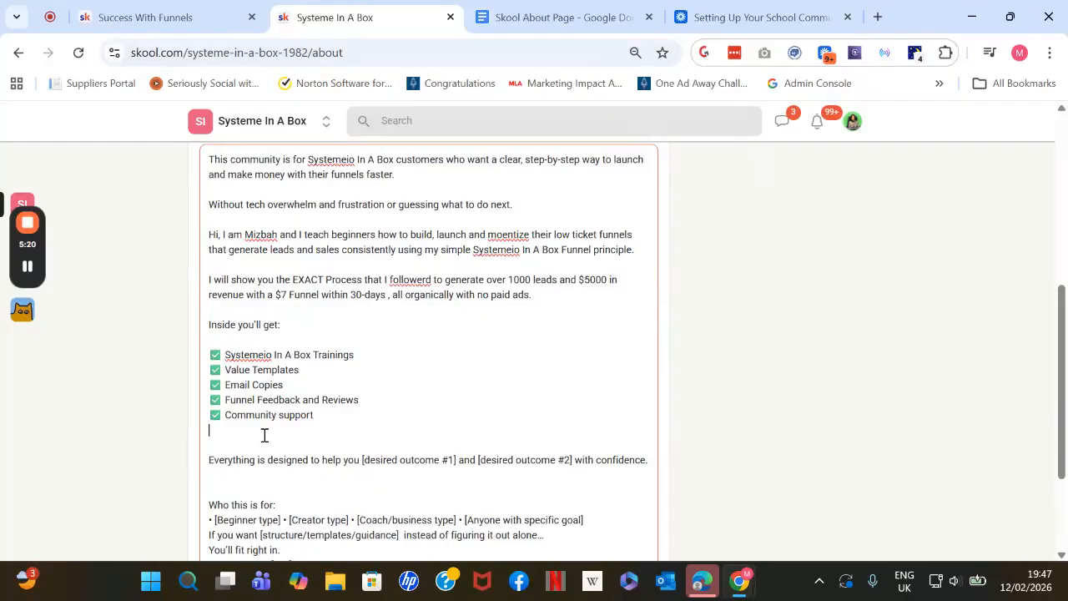
click(210, 459)
key(BackSpace)
- Complete "Everything is designed to help you" with "Launch and Make Sales FASTER with confidence without investing in paid ads or paying thousands on coaching."
drag(363, 442, 655, 446)
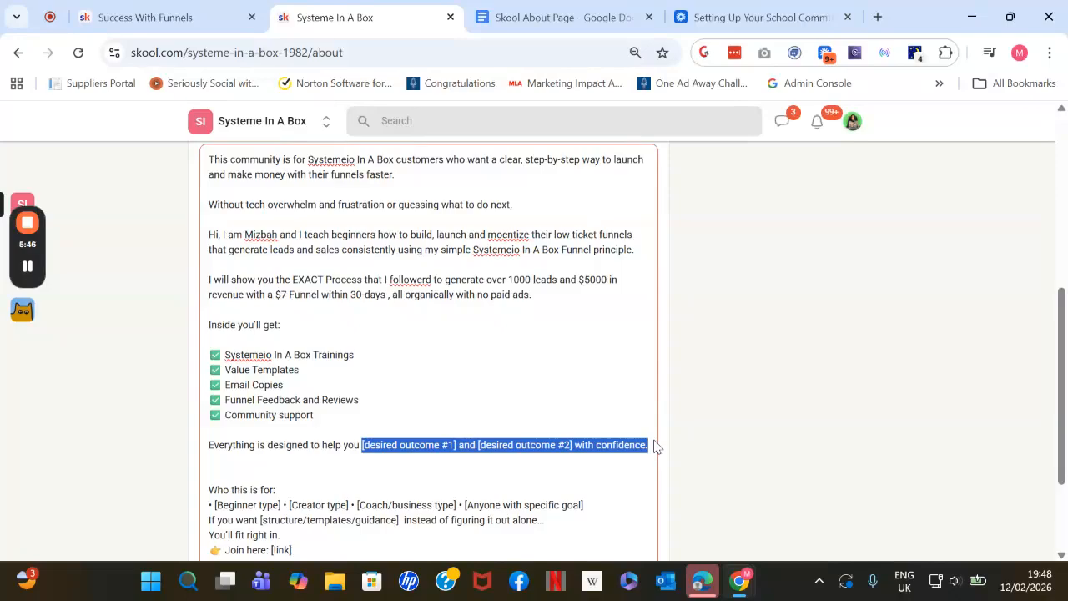
key(BackSpace)
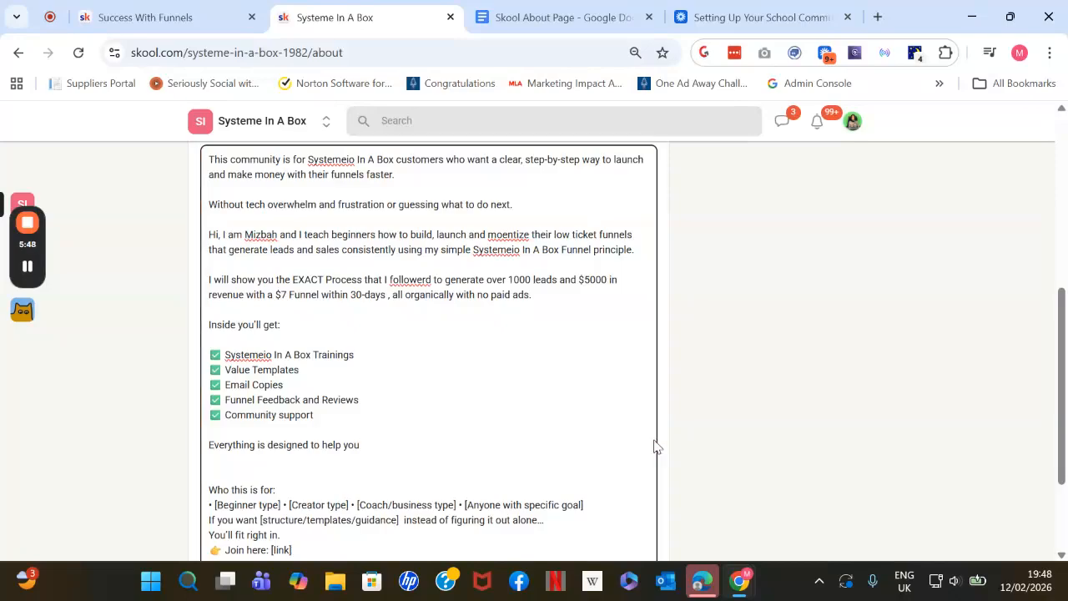
text(Launch and Make Sales FASTER with)
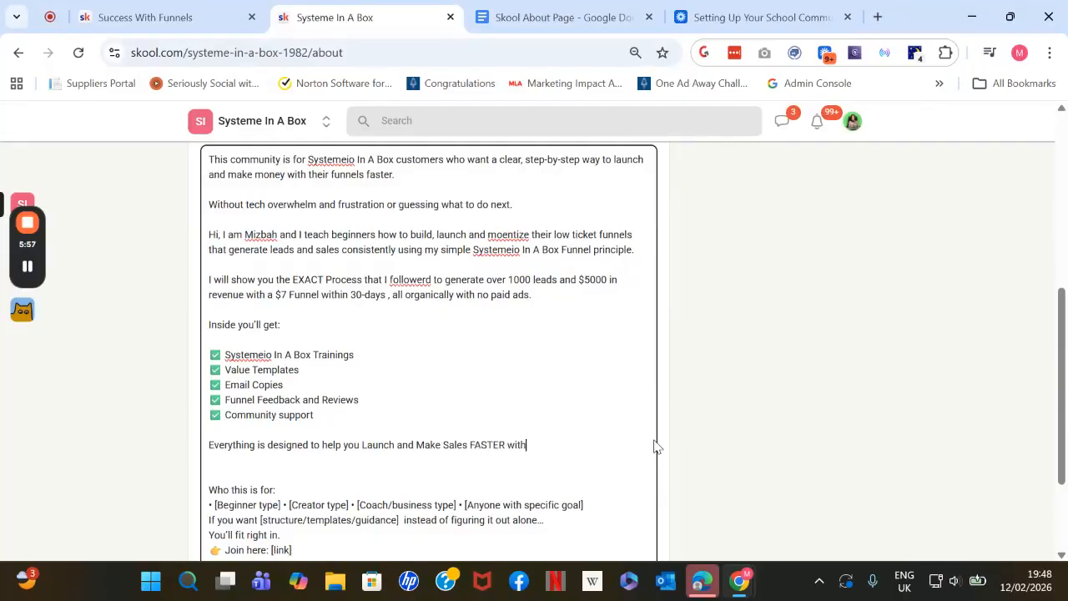
text( confied)
text(ce without )
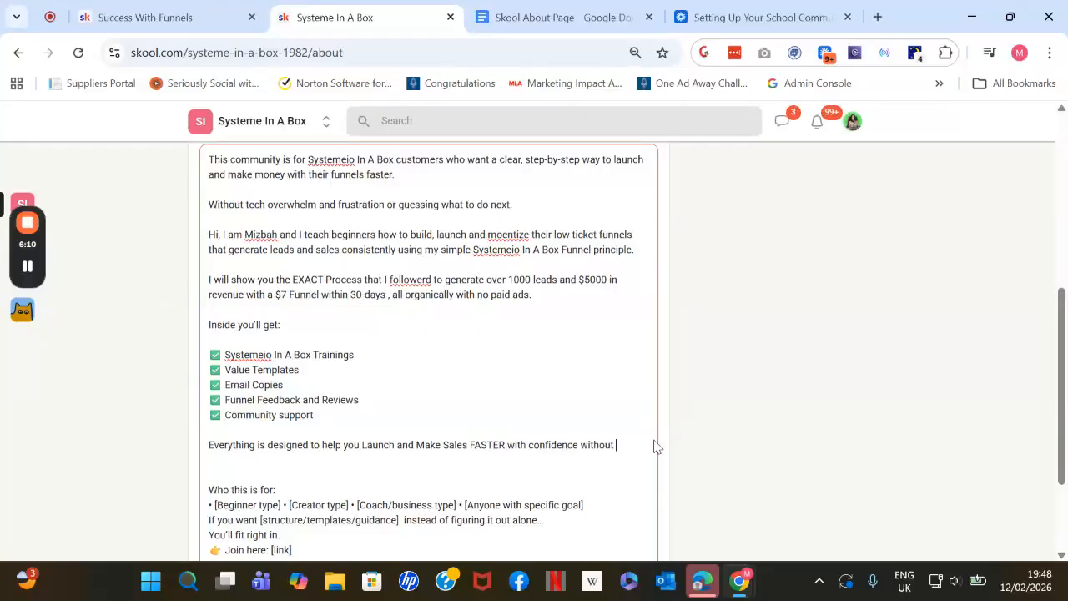
text(investing in paid a)
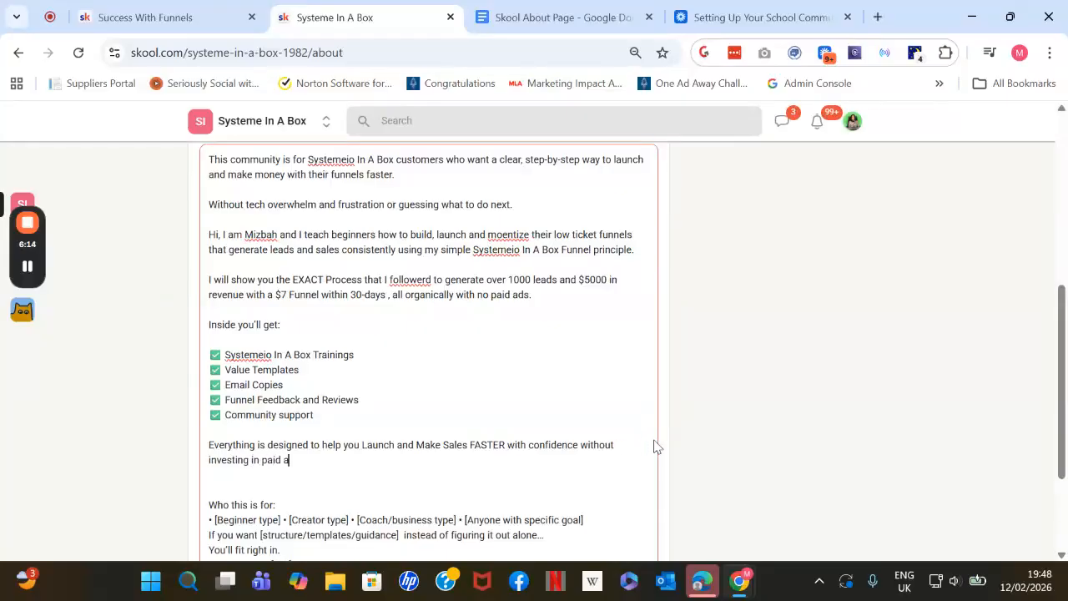
text(ds or paying thousands t)
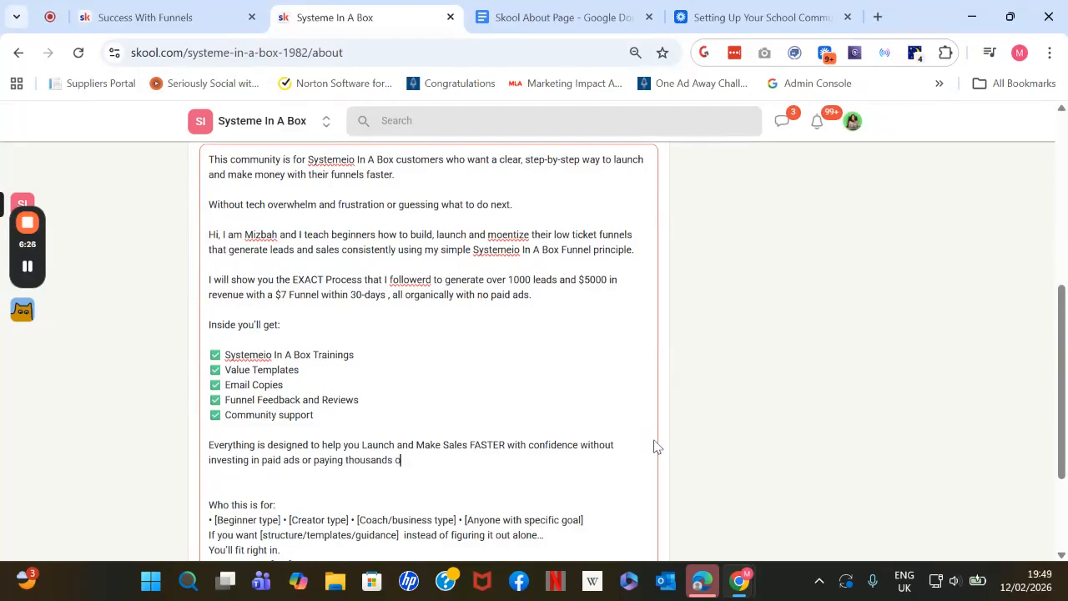
text(oaching.)
- Add a blank line after the "Who this is for:" heading
scroll(656, 446, down, 1)
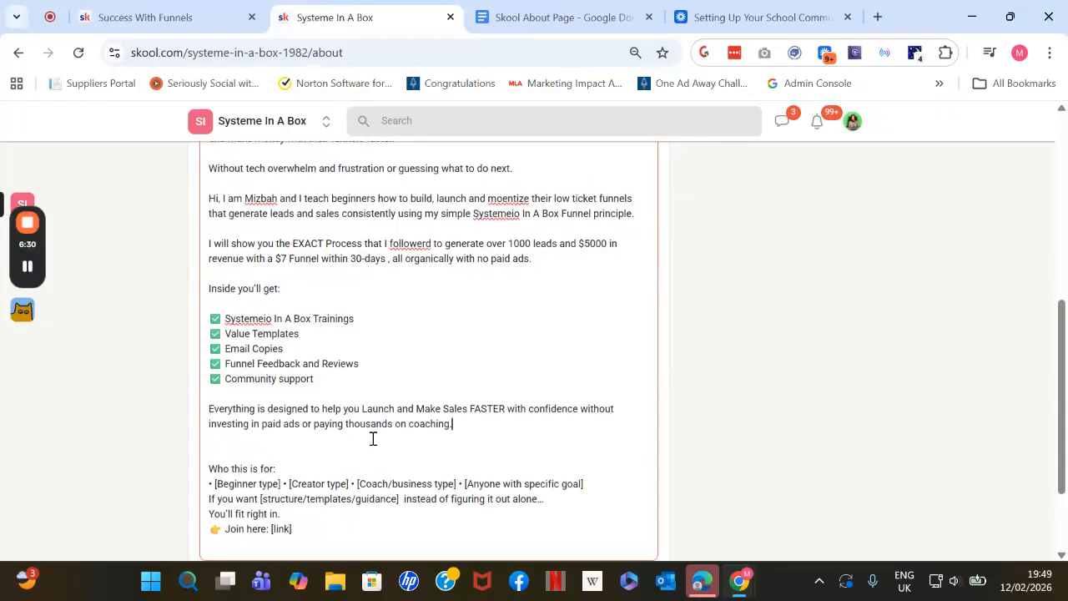
click(310, 467)
key(Return)
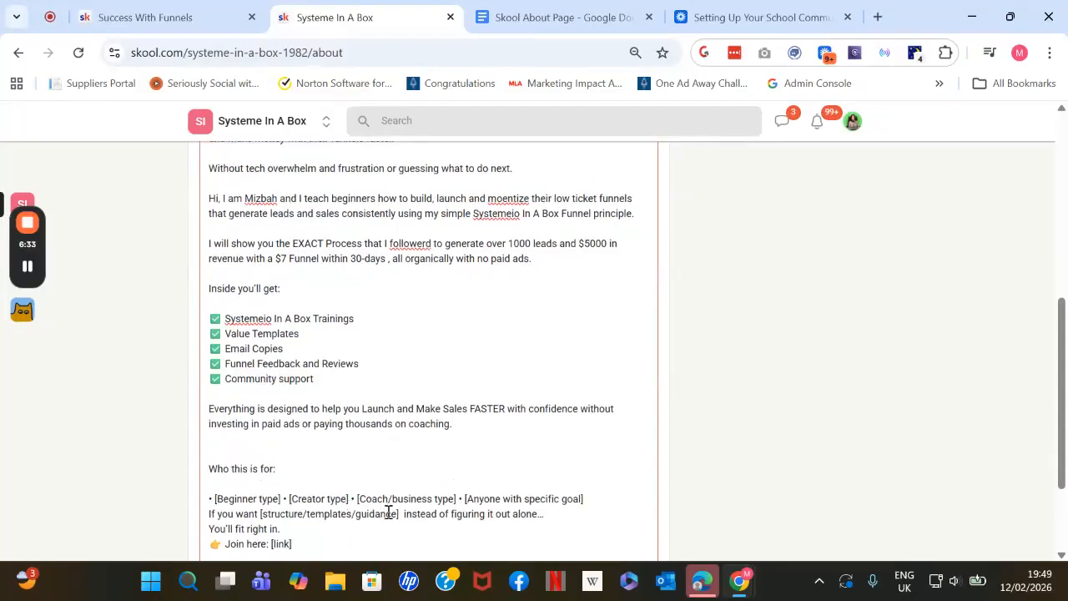
- Replace the beginner placeholder under "Who this is for:" with "Beginners who want to start their online business" and end the line there
scroll(389, 509, down, 1)
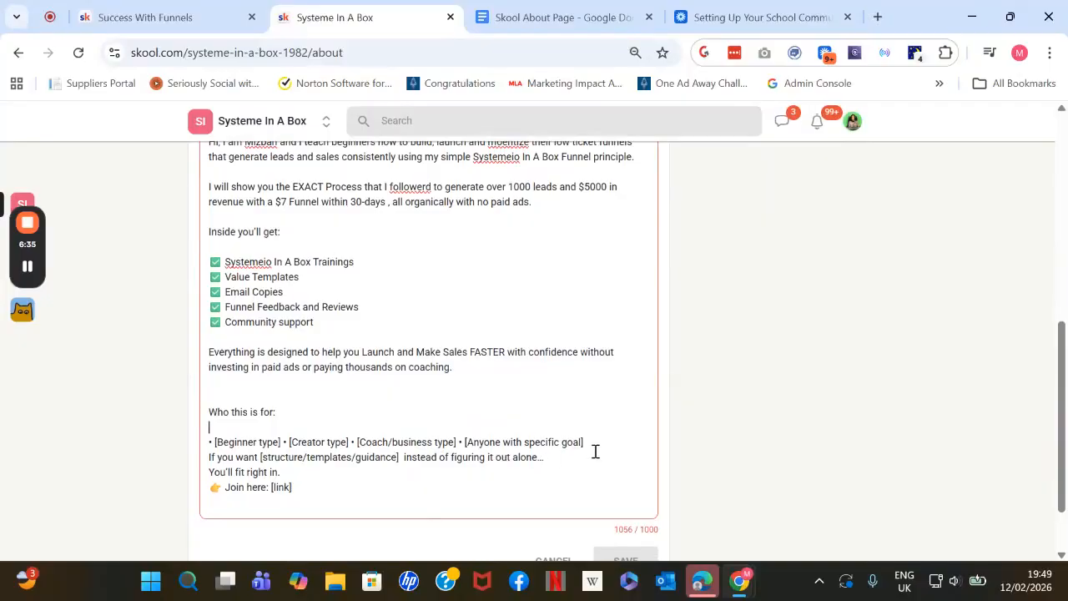
drag(284, 441, 212, 441)
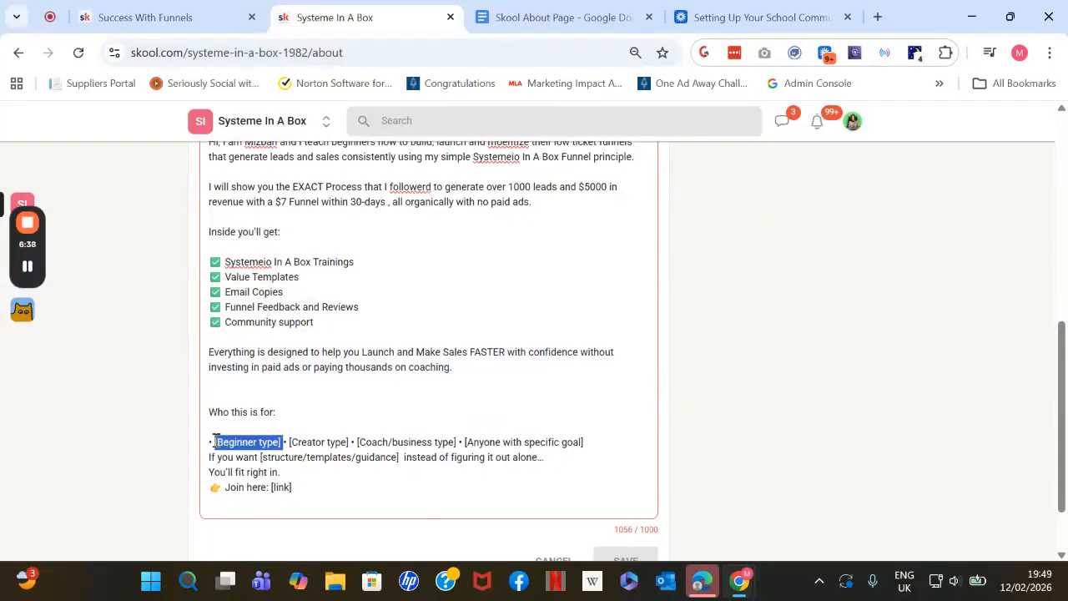
text(B)
text(eginners wh)
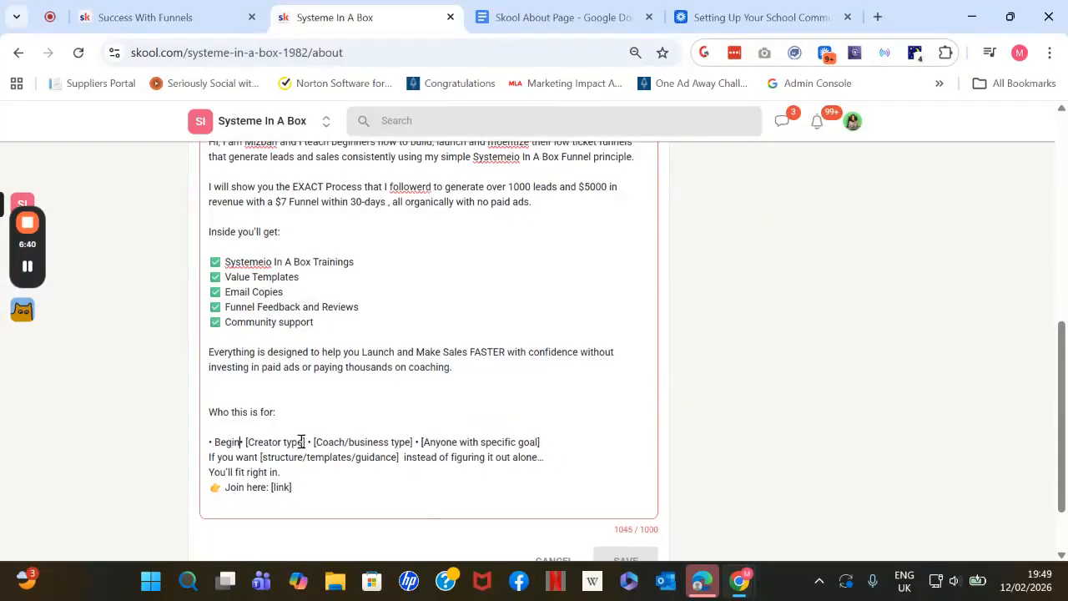
text(o want to start )
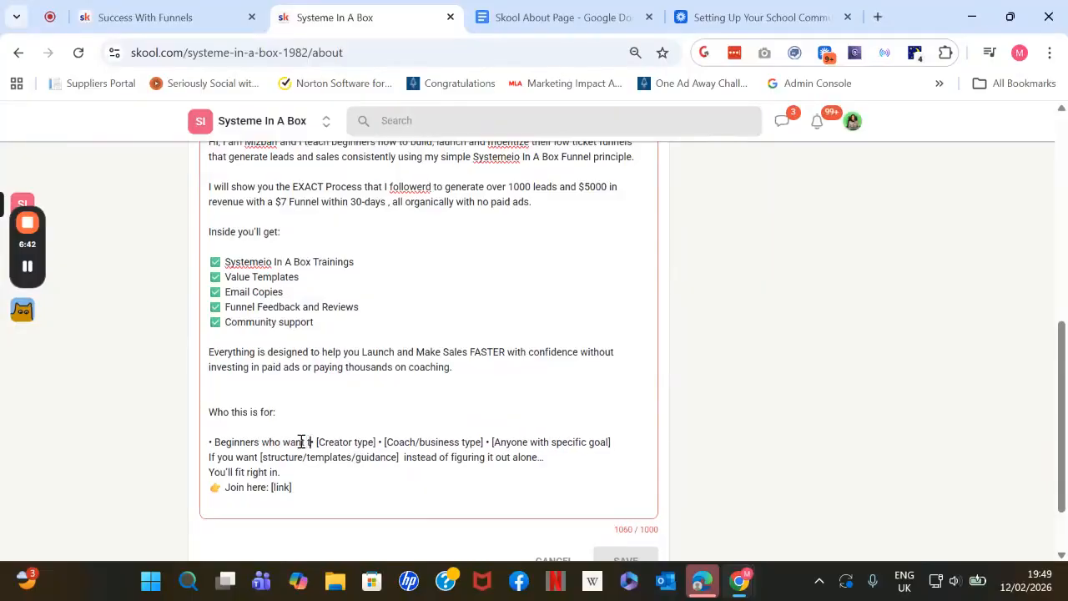
text(their online bu)
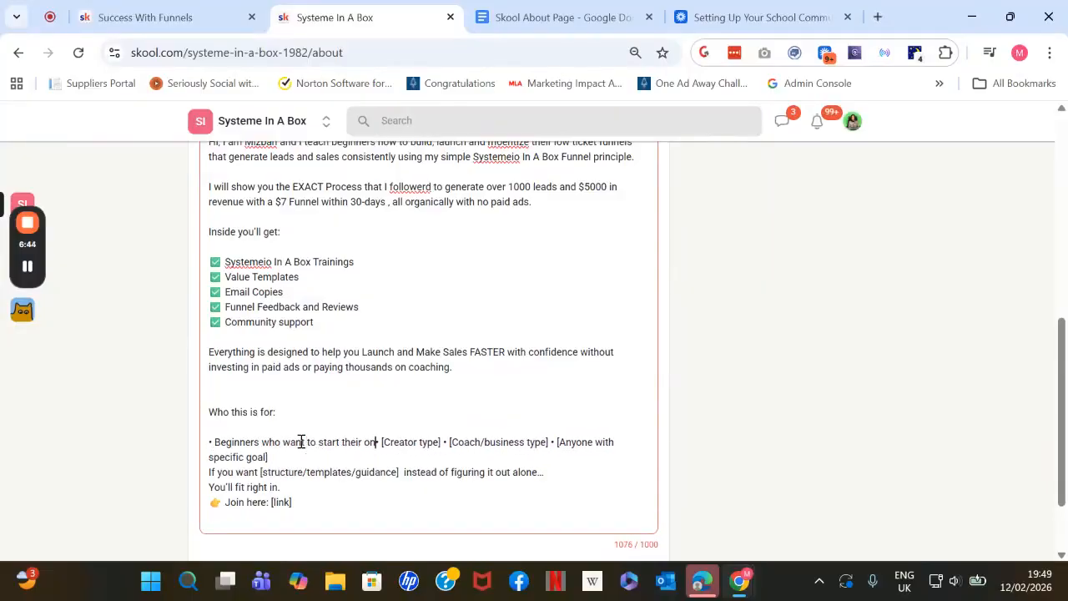
text(siness)
key(Return)
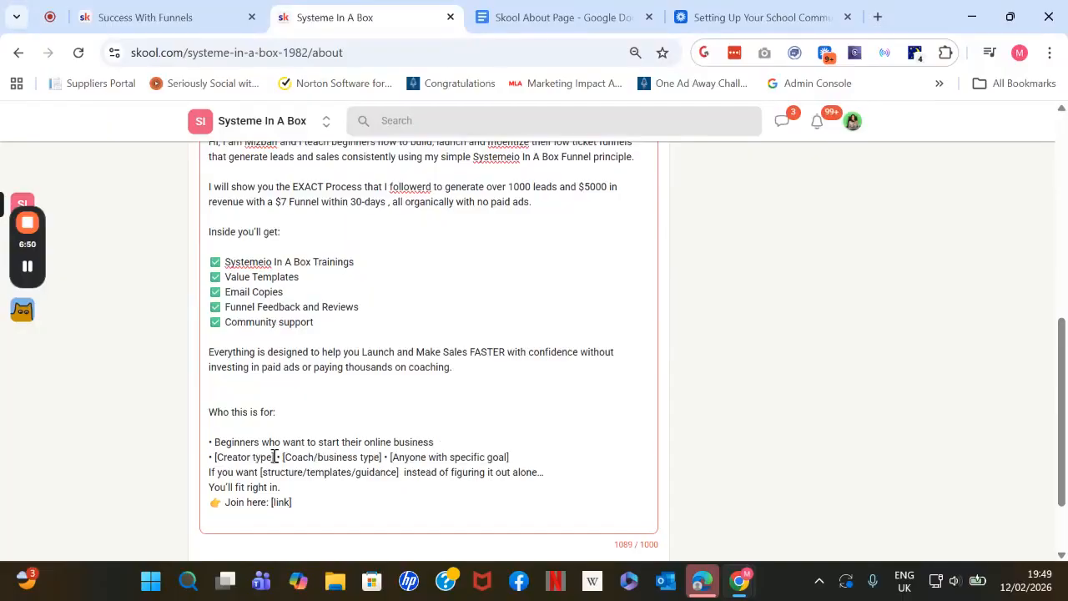
- Replace the creator placeholder with "Coaches/ Course Creators looking to launch their funnels"
drag(282, 456, 214, 456)
text(Course Creators)
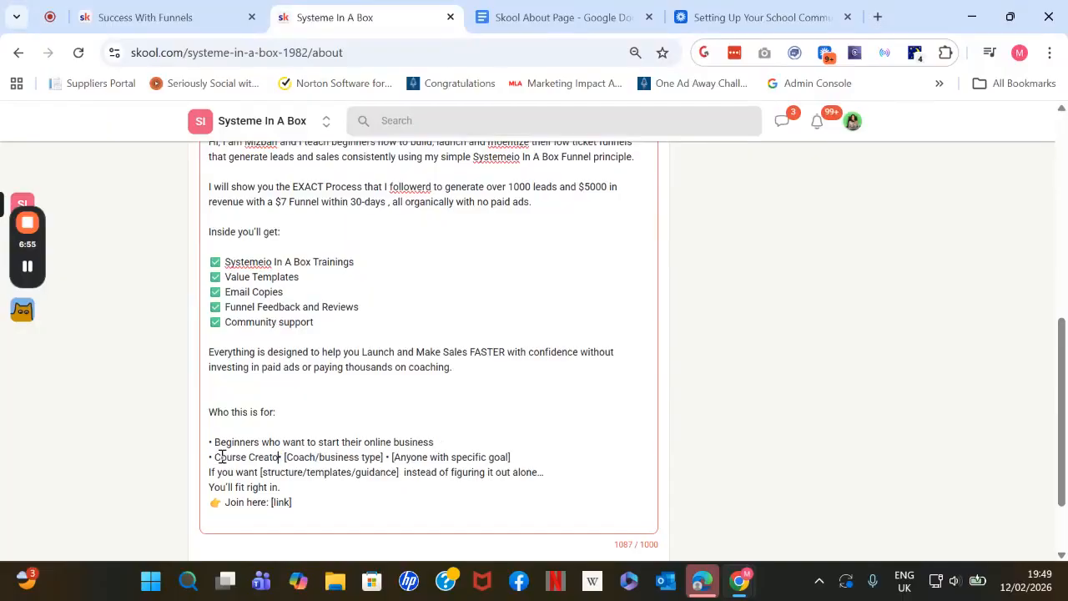
text( looking to lau)
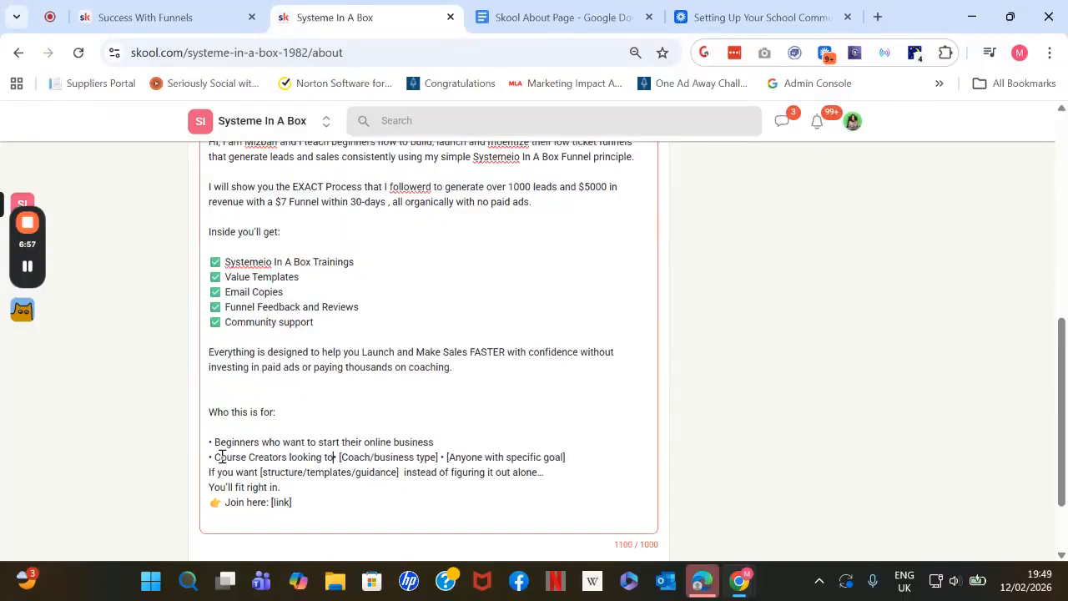
text(nch their funnel)
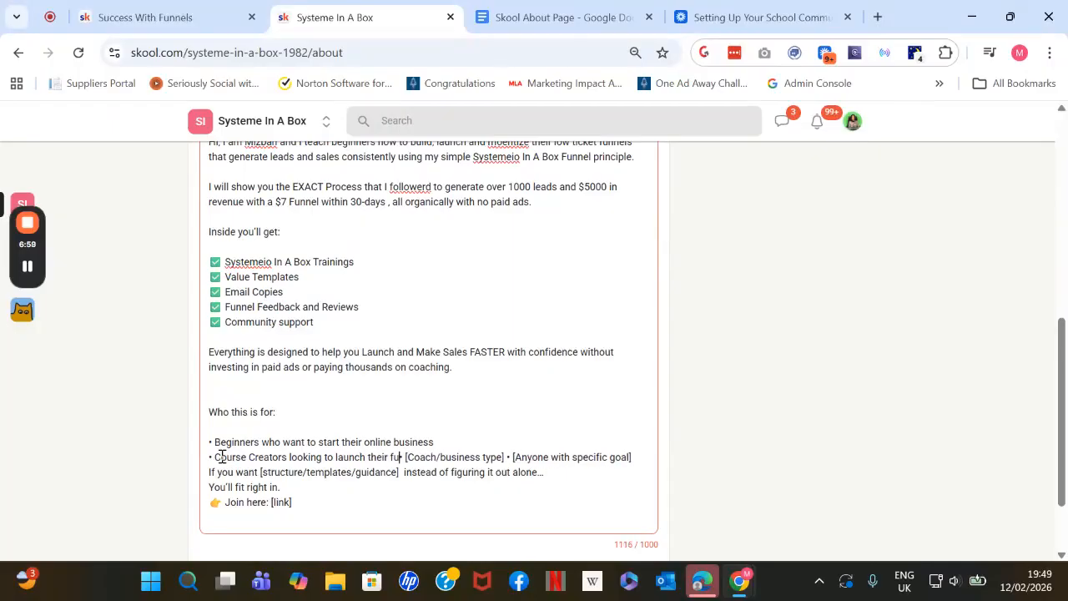
text(s)
click(211, 456)
text(Coaches/)
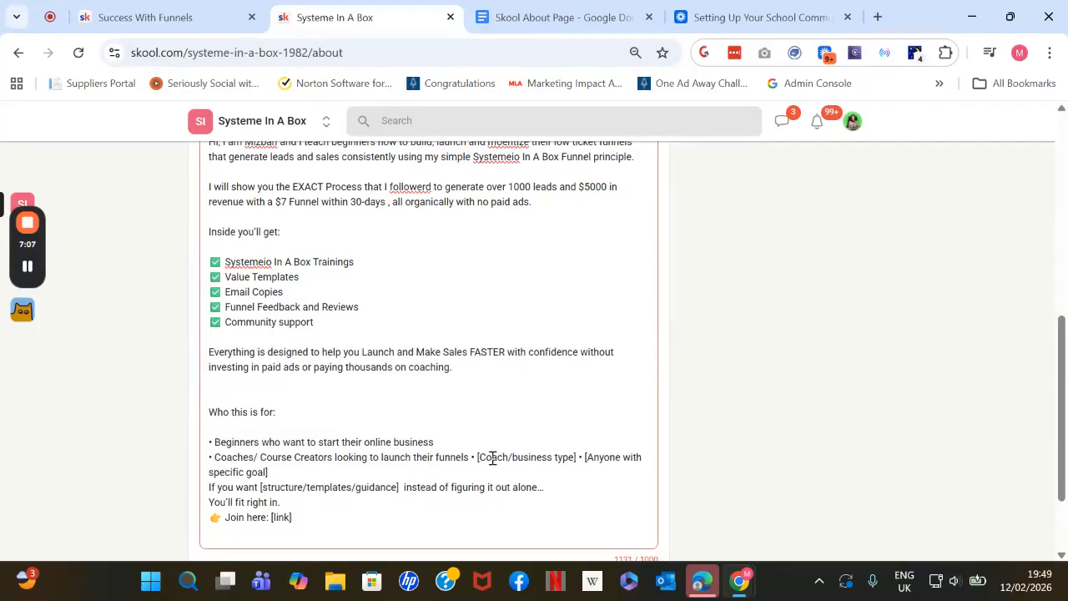
- Delete the coach/business and specific-goal placeholders, leaving a blank line above the "If you want" sentence
drag(469, 456, 540, 473)
key(BackSpace)
key(Return)
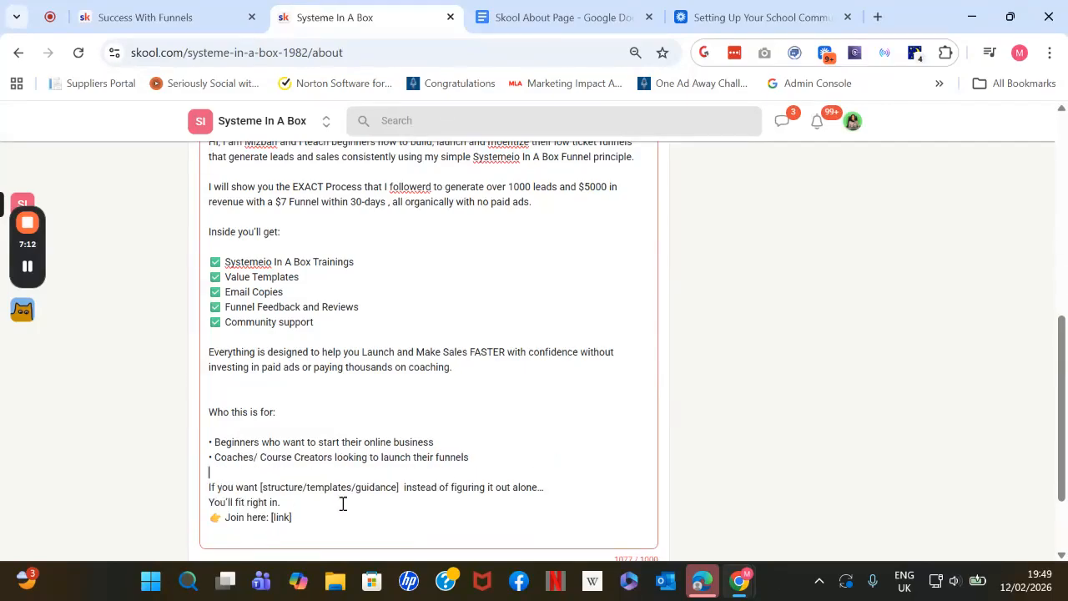
- Add a blank line below the "If you want" sentence and replace its placeholder with "a step-by-step process and a mentor guiding to the right path"
click(562, 488)
key(Return)
drag(405, 486, 256, 483)
key(BackSpace)
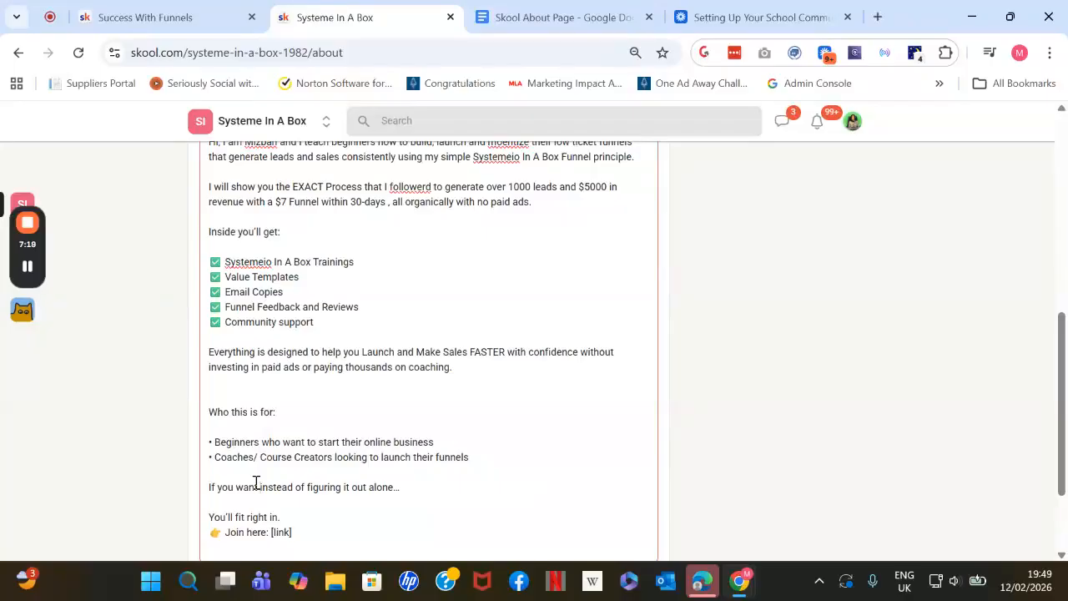
text(a step-by-)
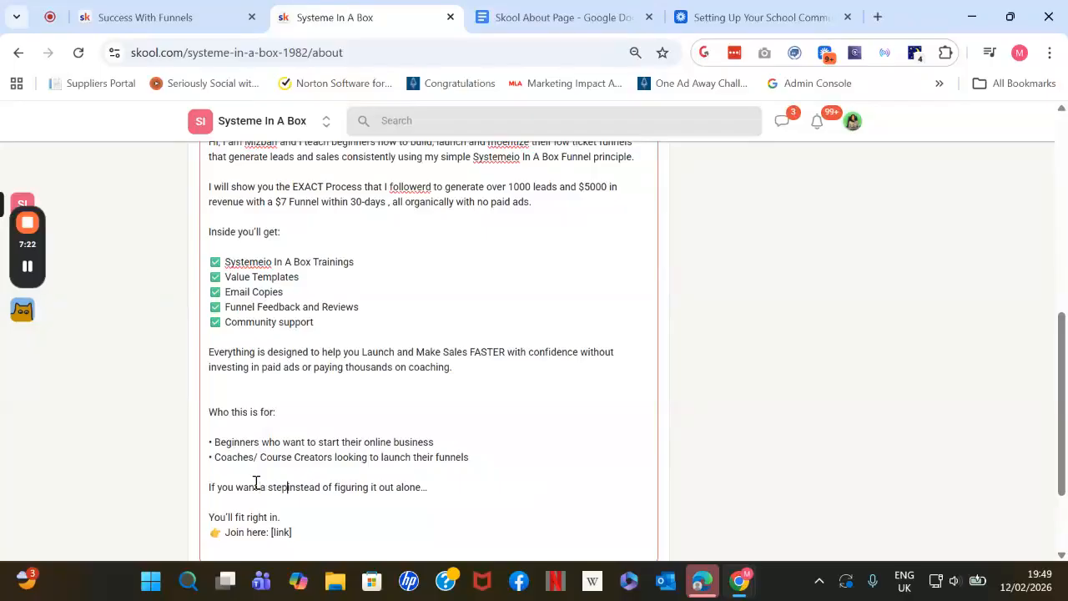
text(step process and a mentor guiding to the right)
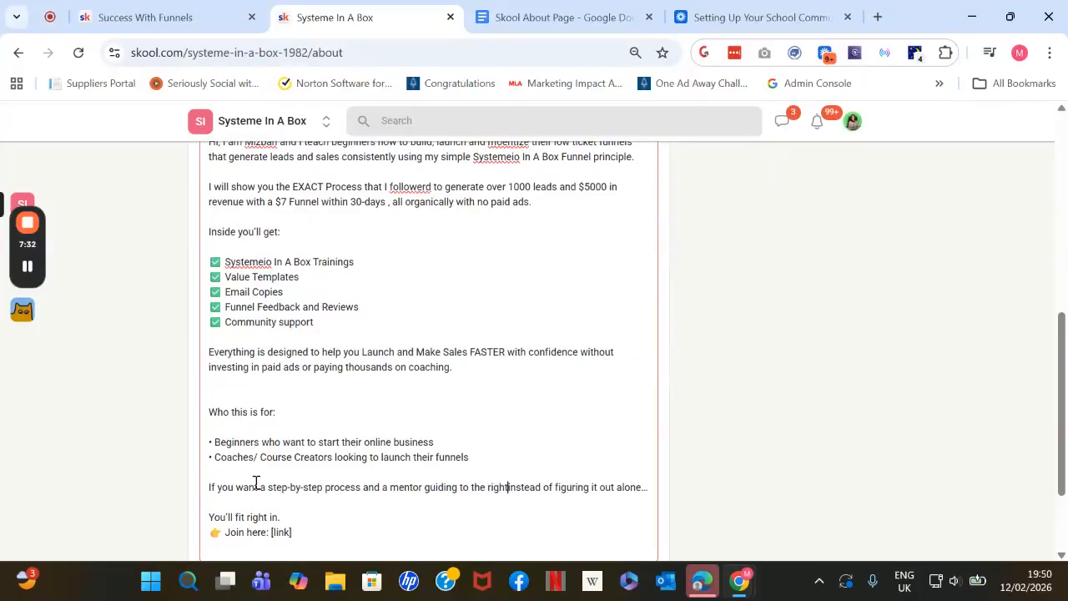
text( path)
scroll(256, 482, down, 1)
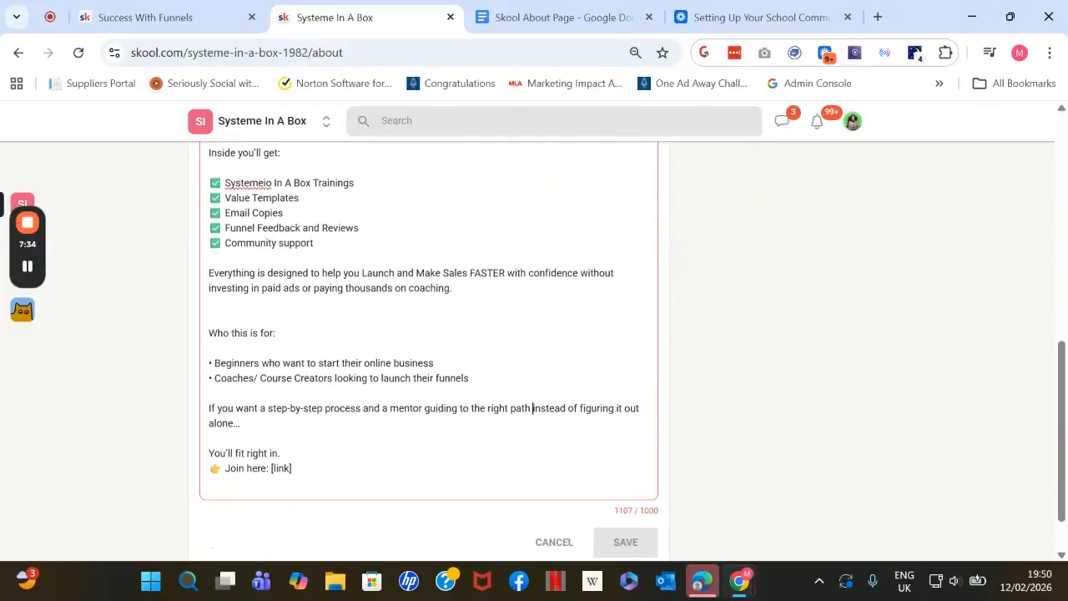
click(306, 469)
key(BackSpace)
key(BackSpace)
key(BackSpace)
key(BackSpace)
key(BackSpace)
key(BackSpace)
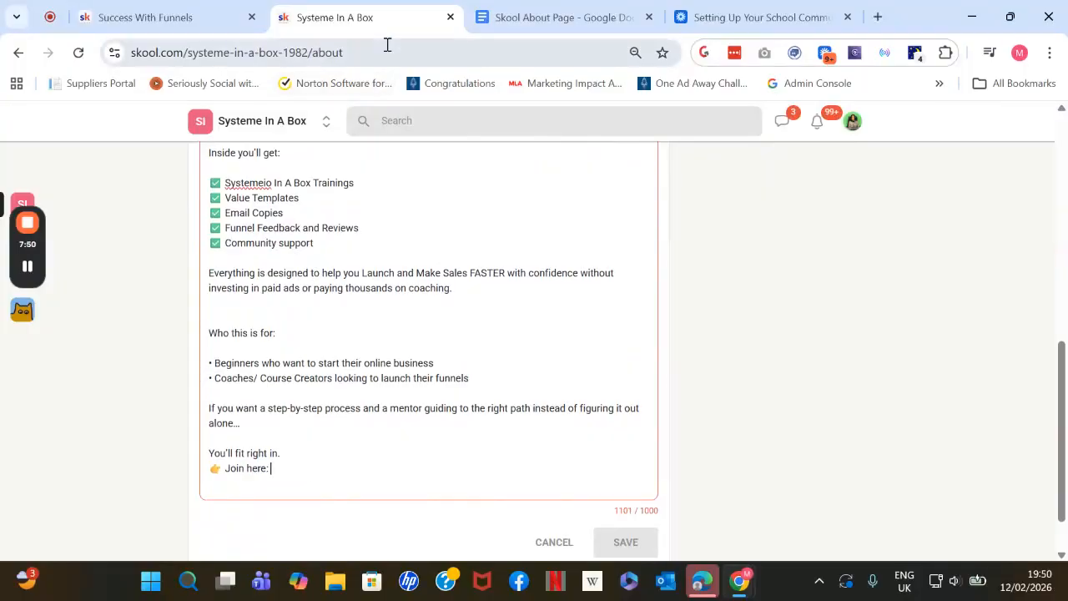
click(386, 45)
key(ctrl+c)
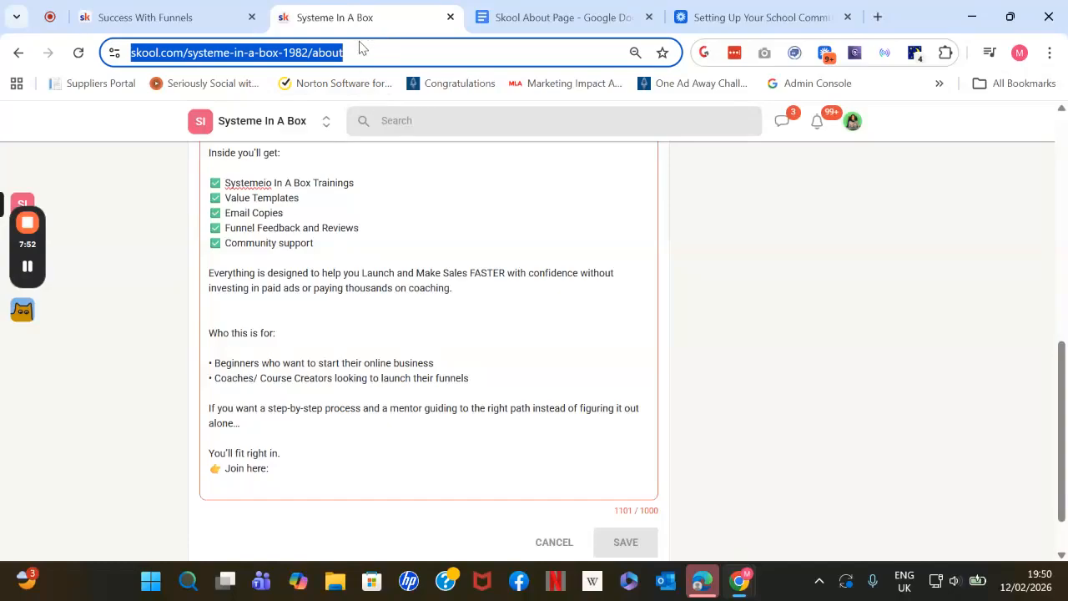
click(346, 482)
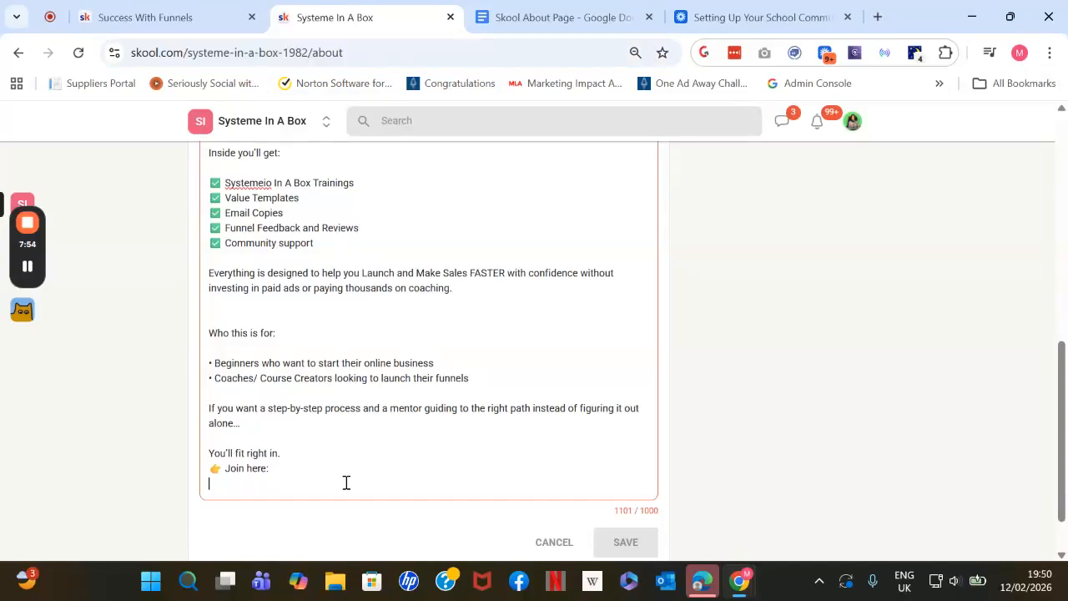
click(353, 472)
key(ctrl+v)
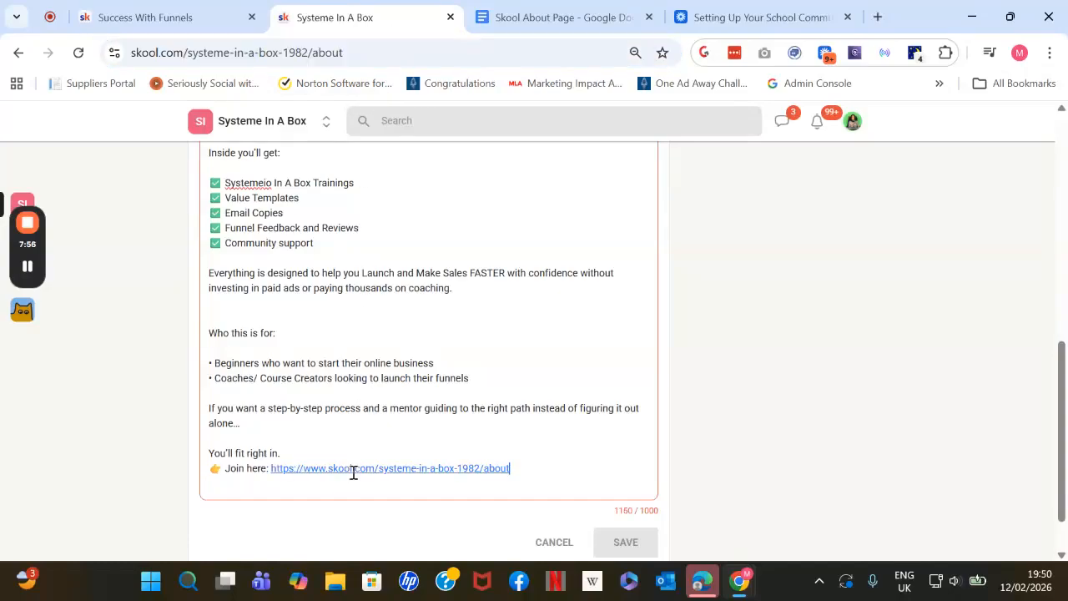
key(BackSpace)
key(BackSpace)
key(BackSpace)
- Delete the "Who this is for:" heading with its two bullet lines and the extra blank line
drag(469, 378, 209, 339)
key(BackSpace)
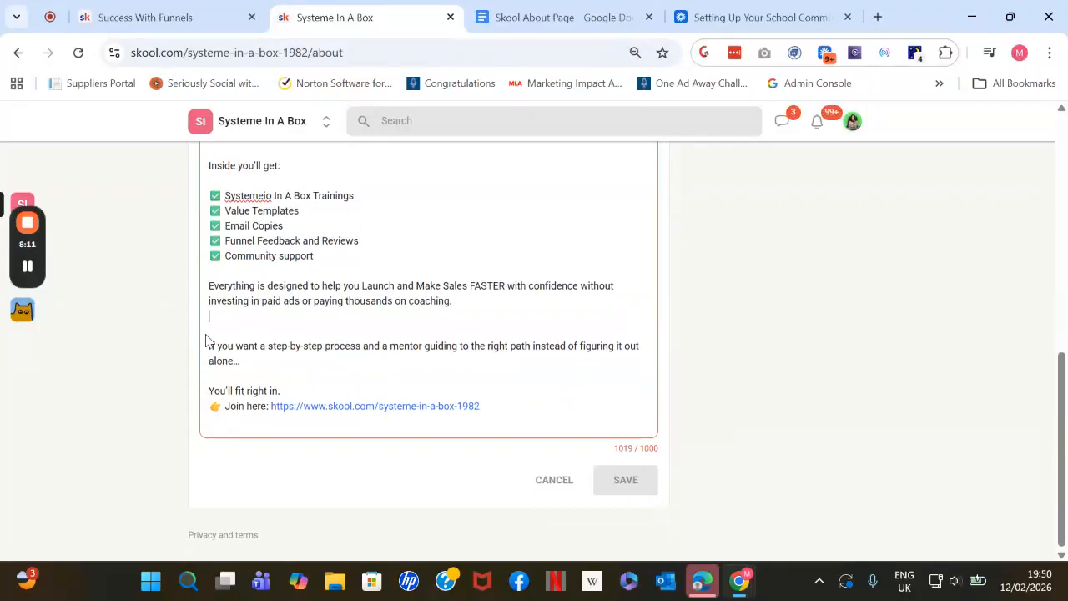
key(BackSpace)
- Correct "followerd" to "followed" in the EXACT Process sentence and save the About page description
scroll(207, 340, up, 3)
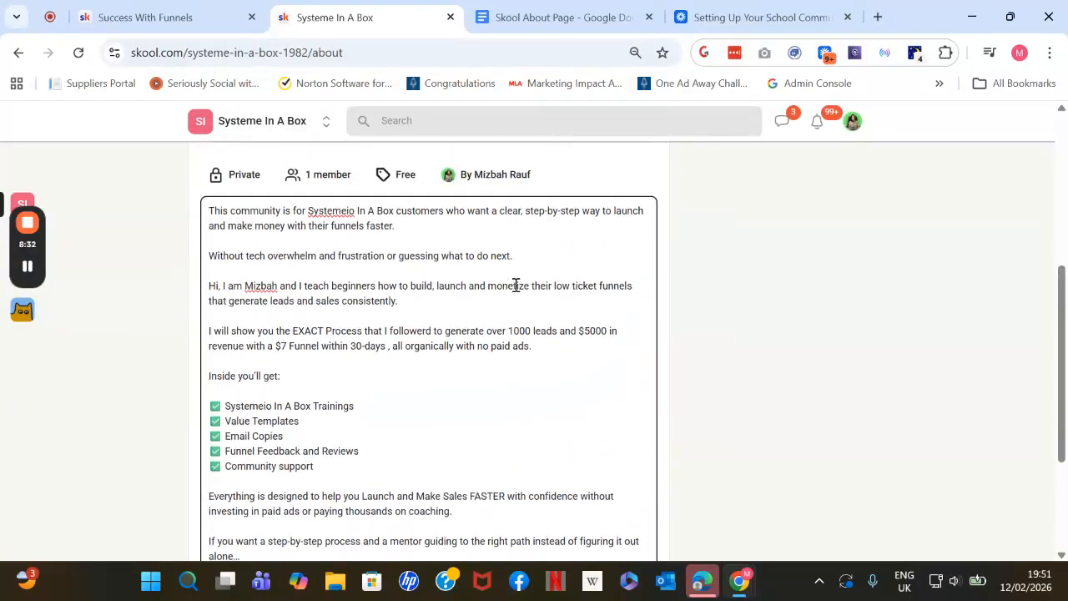
click(426, 330)
key(BackSpace)
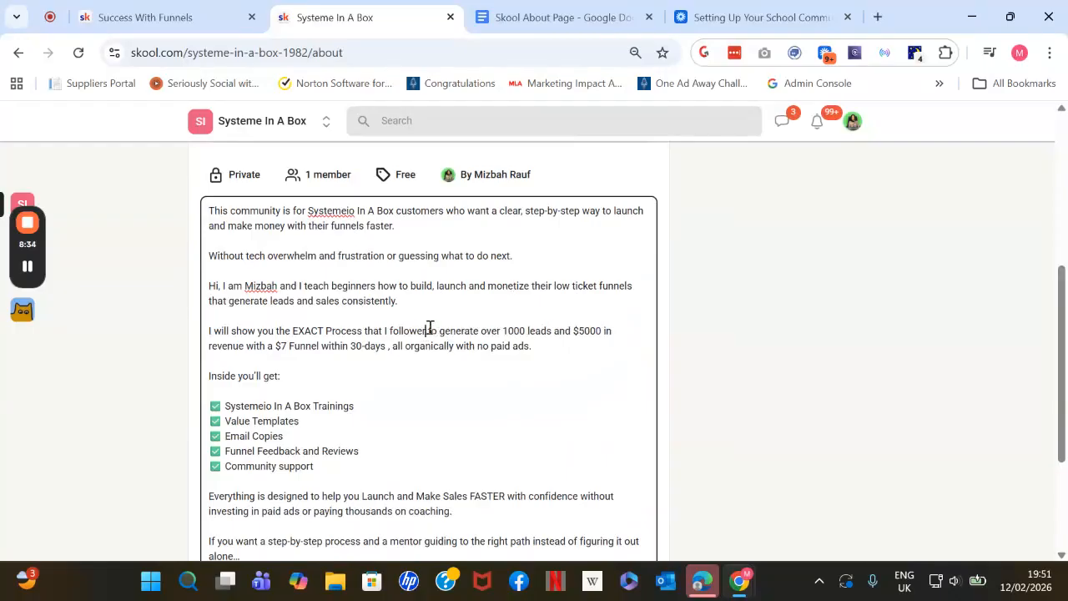
scroll(430, 328, down, 3)
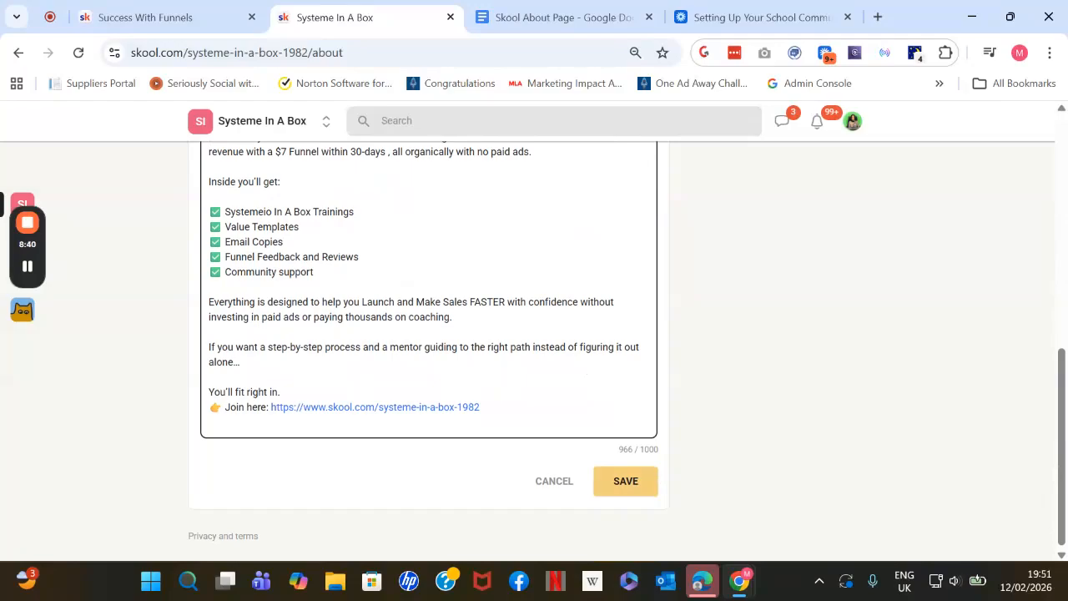
click(625, 482)
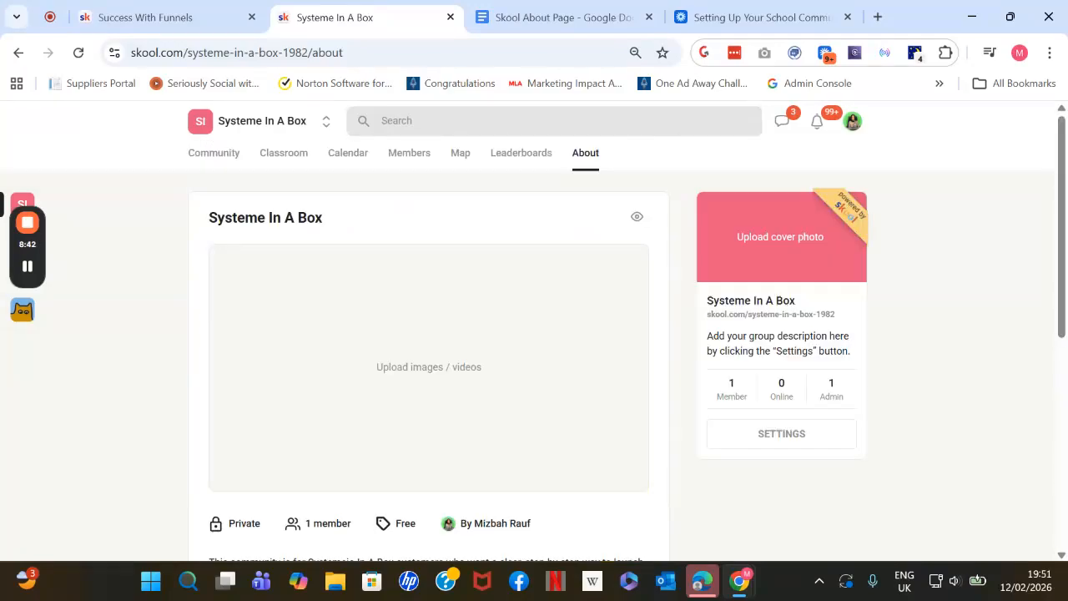
- Review the saved description and the options for adding images or videos to the About page, adding no media
scroll(534, 350, down, 5)
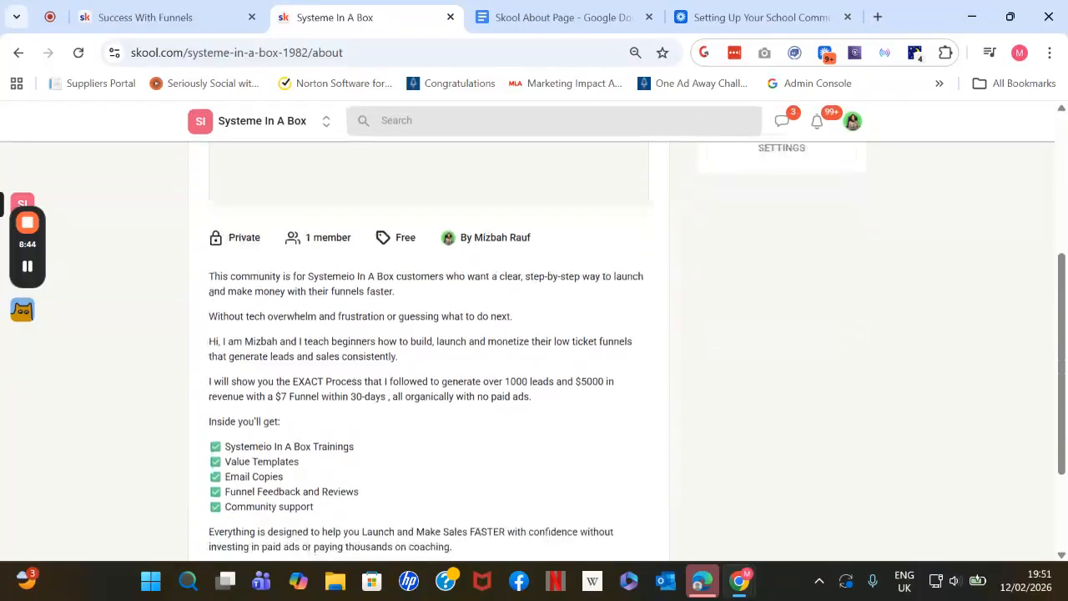
scroll(395, 319, up, 5)
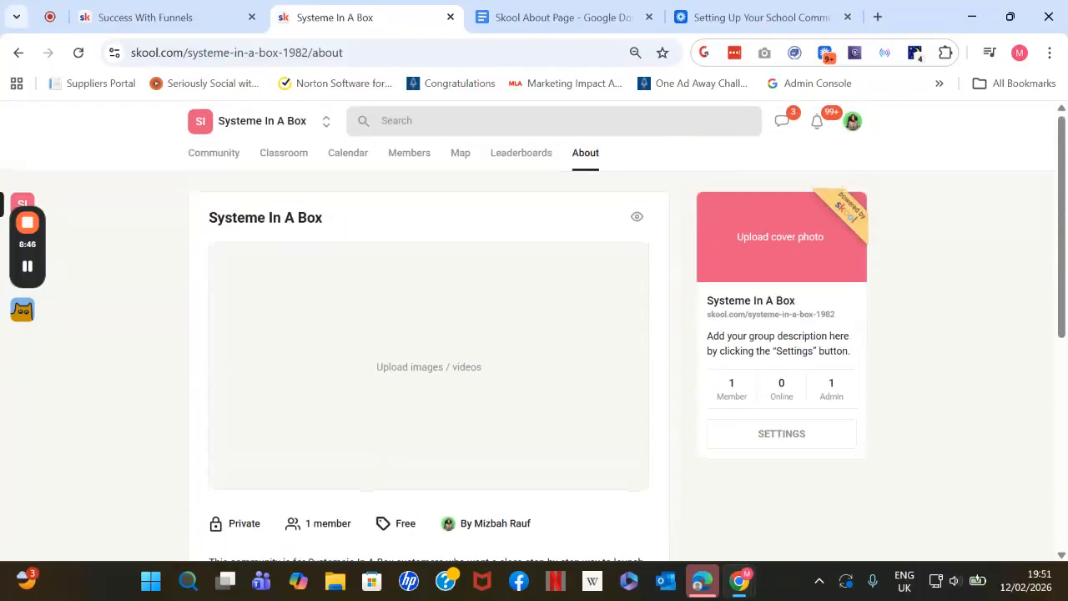
click(458, 372)
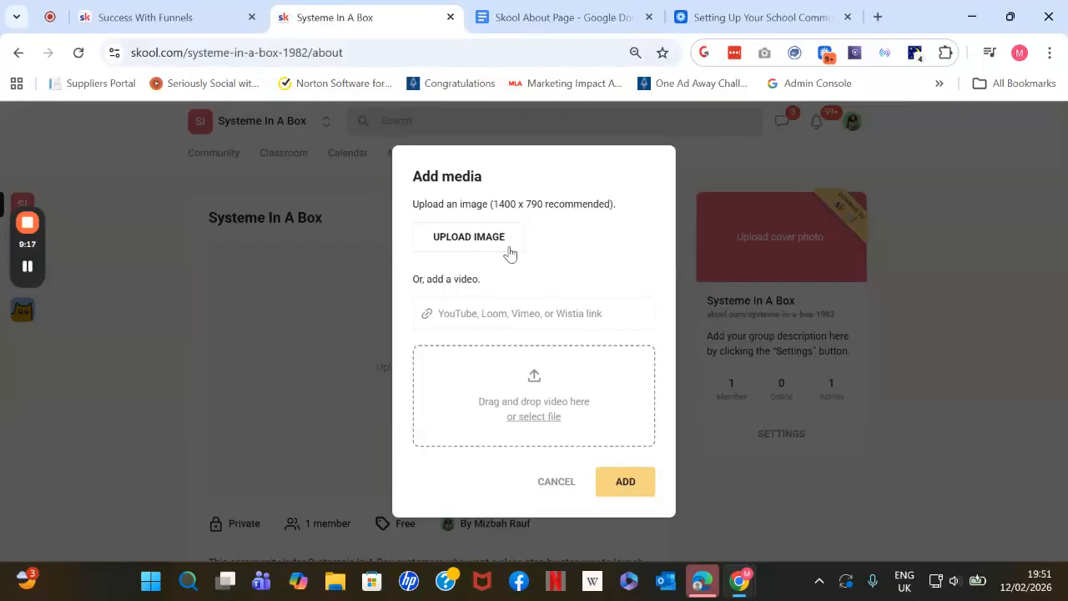
click(556, 483)
- Examine each gallery image on the Success With Funnels group's About page as an example
click(225, 15)
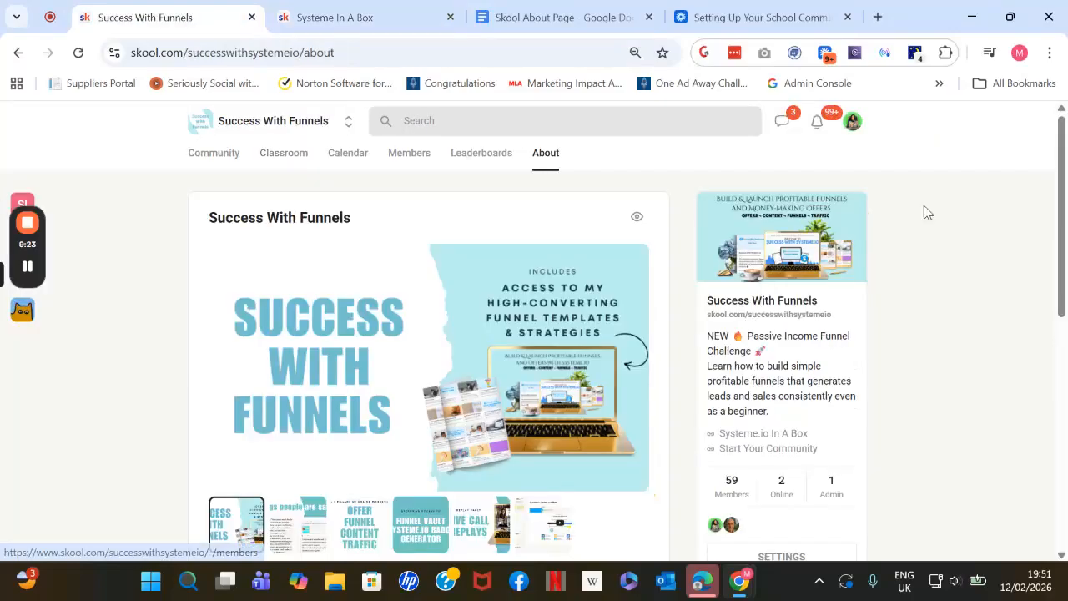
scroll(1053, 212, down, 1)
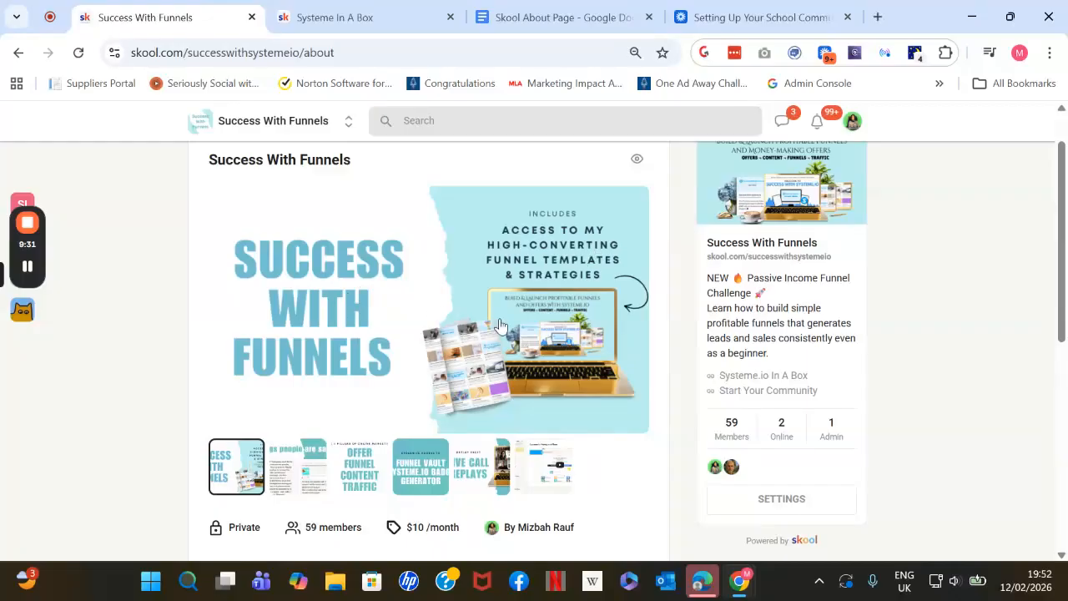
click(289, 478)
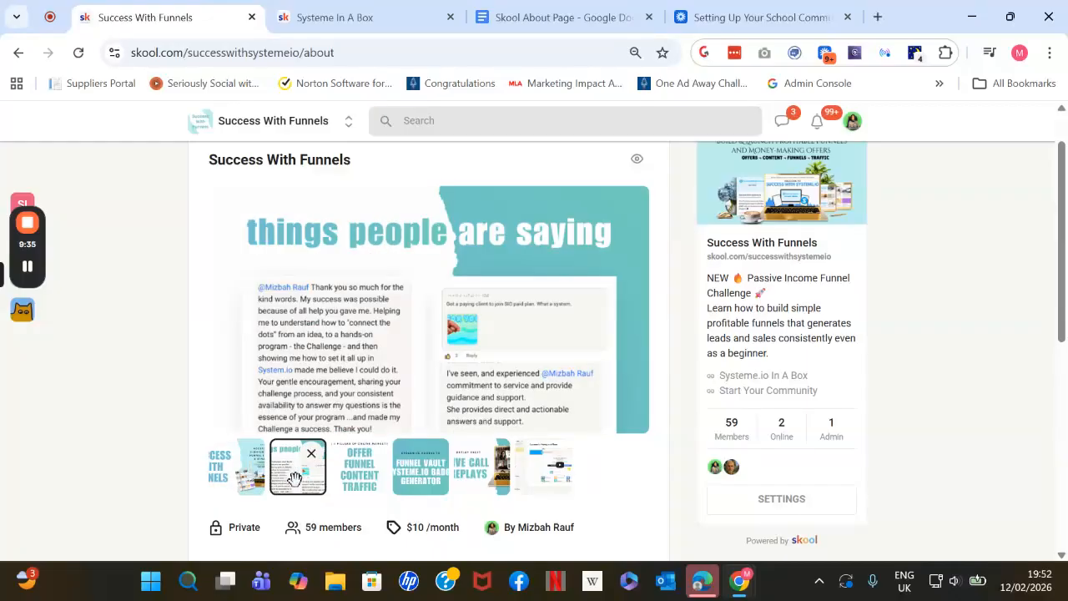
click(362, 480)
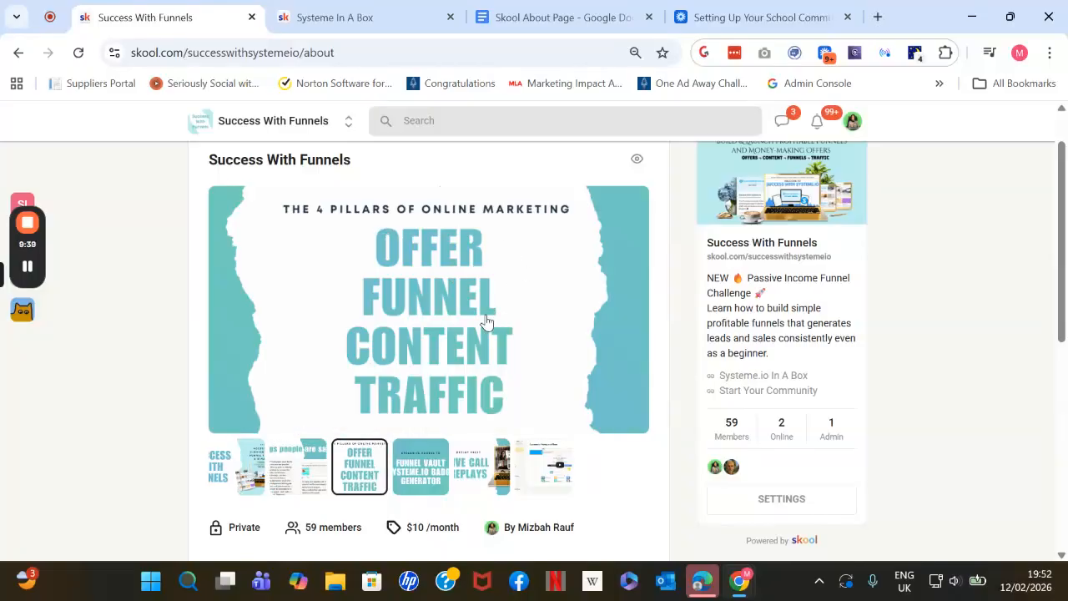
click(424, 466)
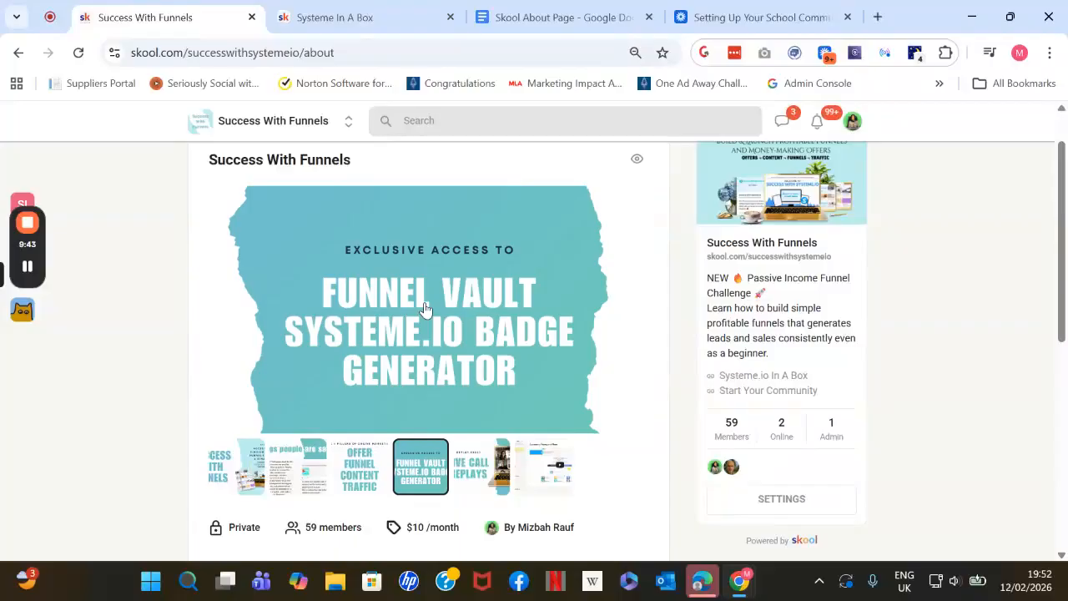
click(470, 481)
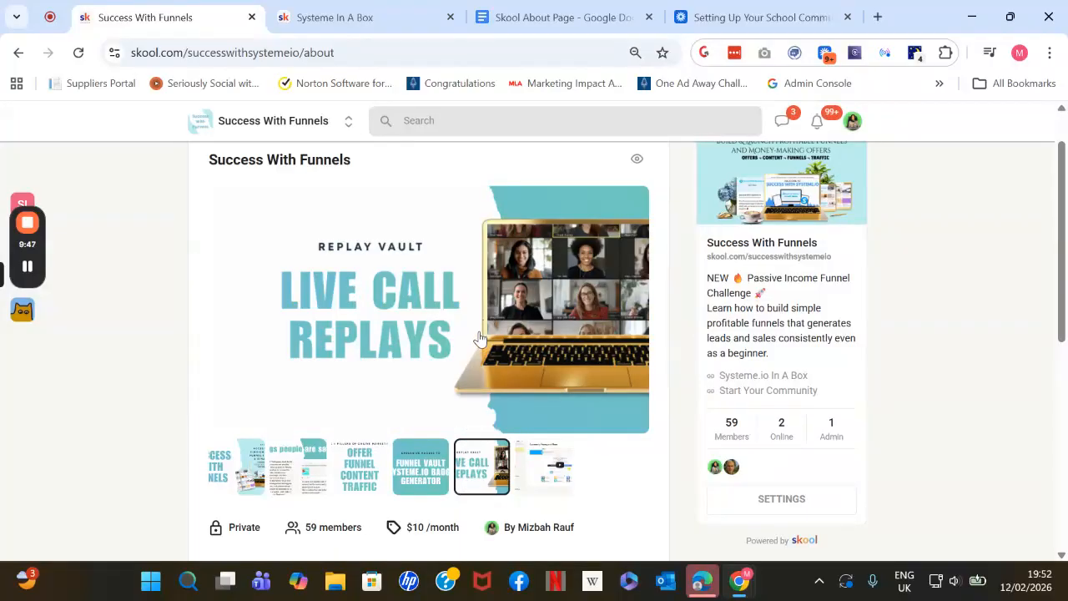
click(536, 481)
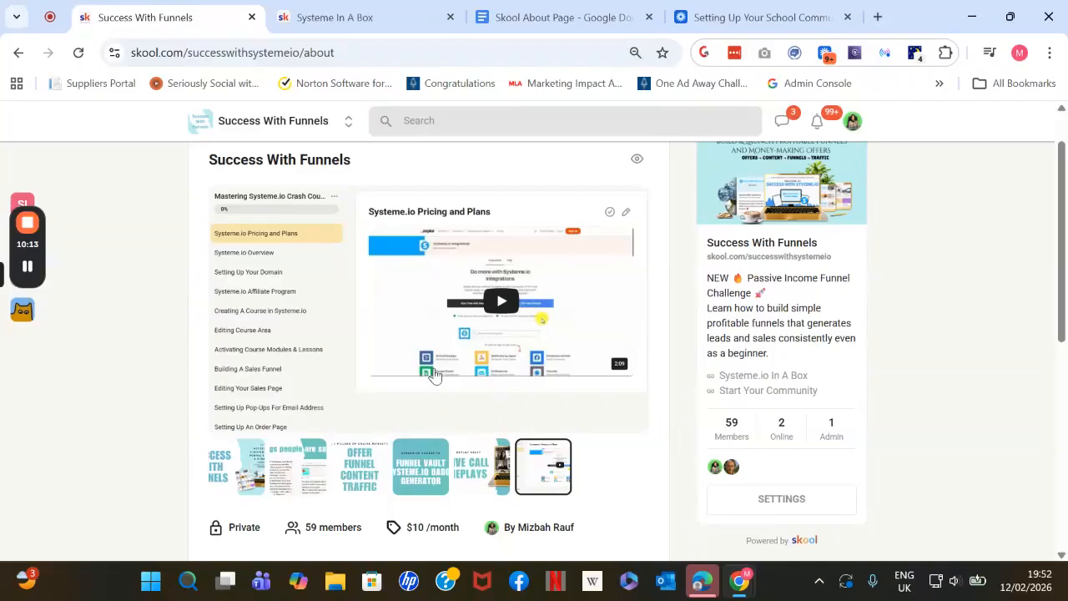
- Return to the Systeme In A Box group's About page and open its Add media dialog
click(419, 7)
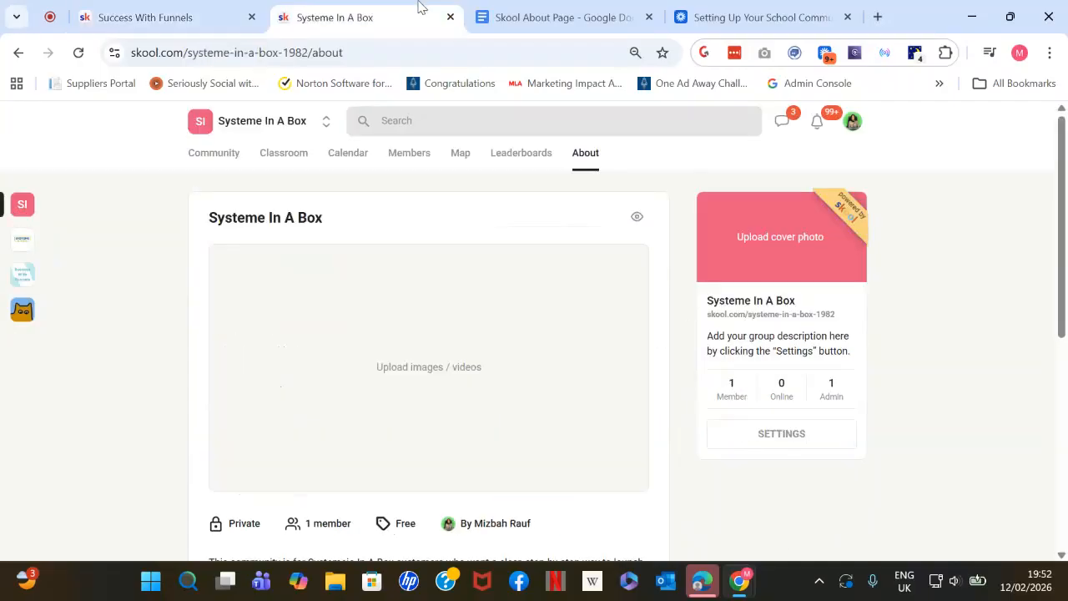
click(419, 308)
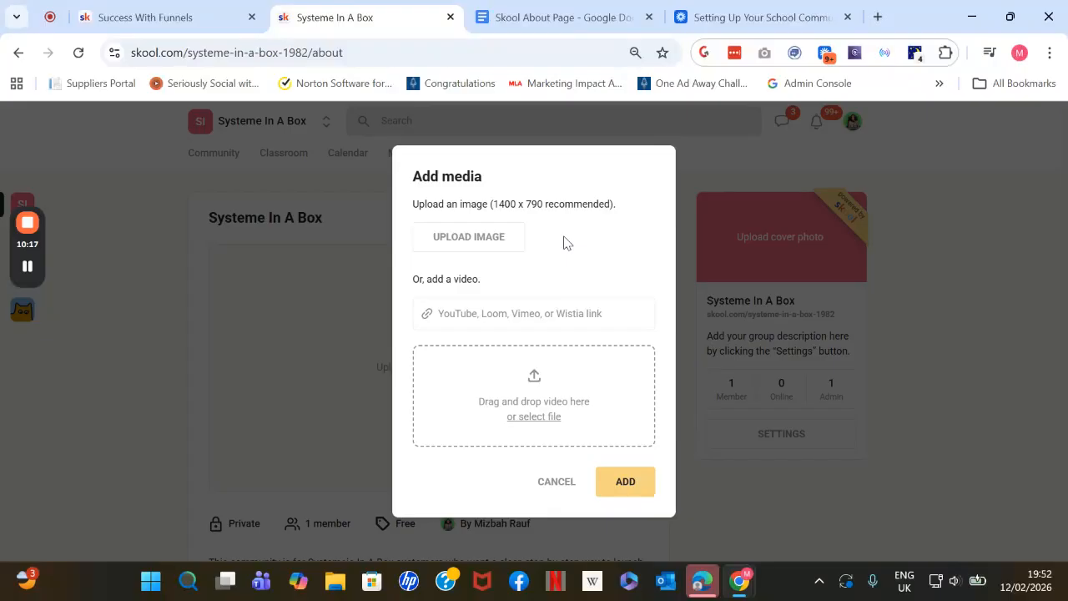